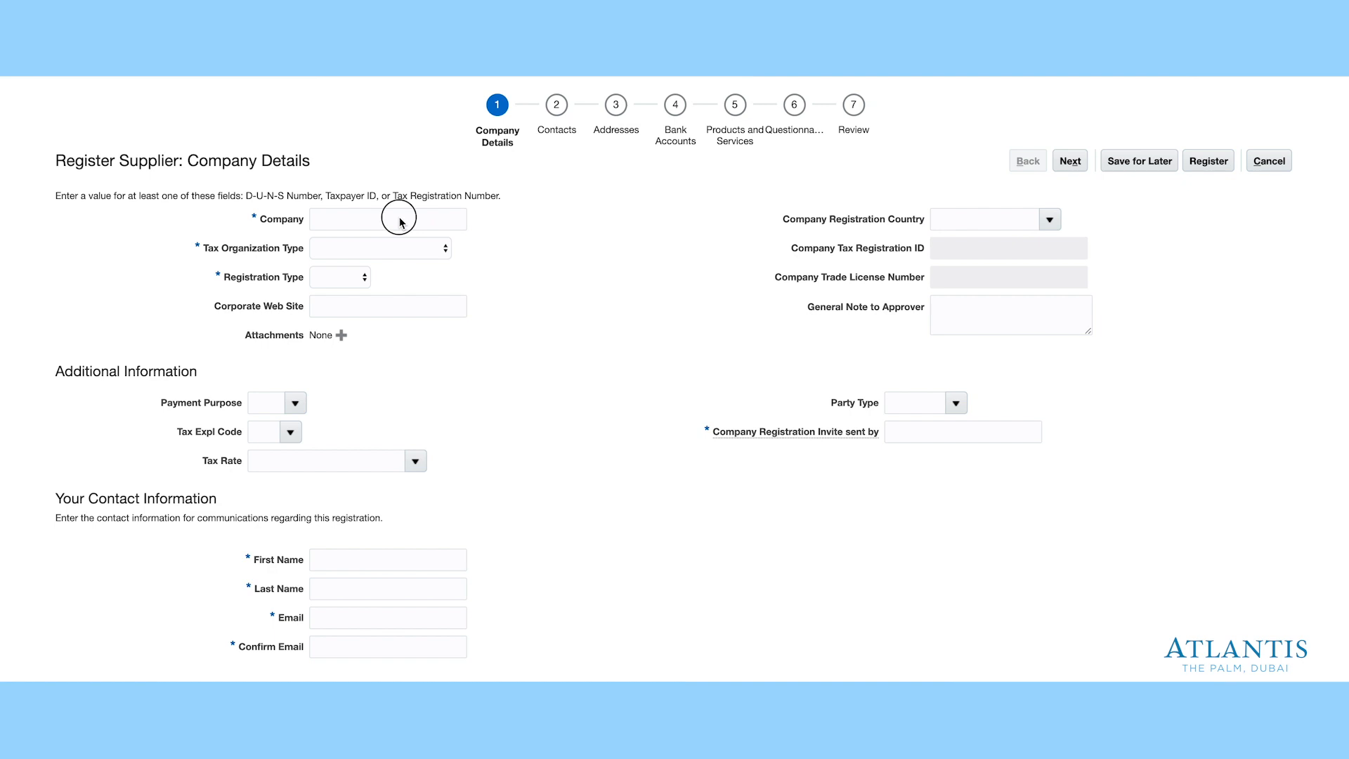
# - Enter the company name 'George the Food Supplier'
pyautogui.click(364, 220)
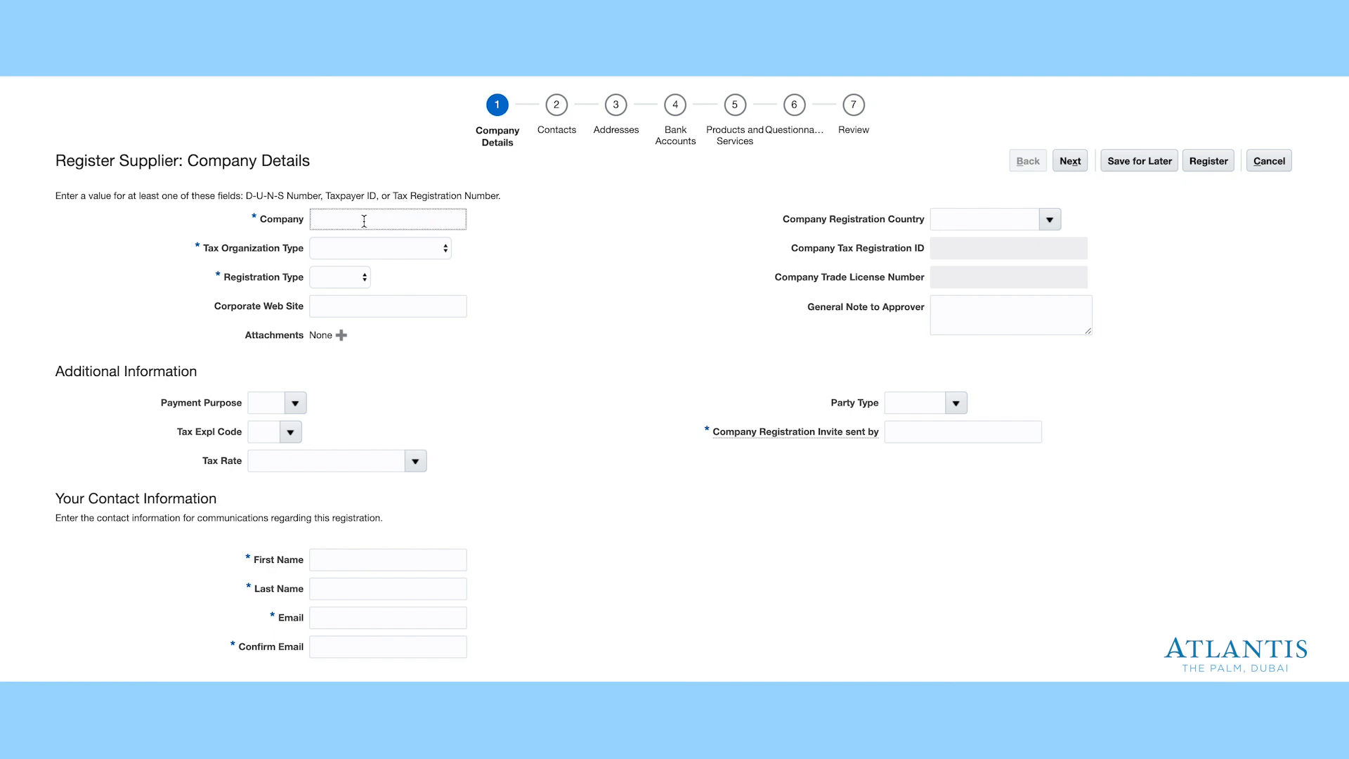
pyautogui.write('George the Foodsupplier')
pyautogui.click(391, 220)
pyautogui.press('BackSpace')
pyautogui.write('S')
# - Set Tax Organization Type to Corporation and Registration Type to Company
pyautogui.click(365, 251)
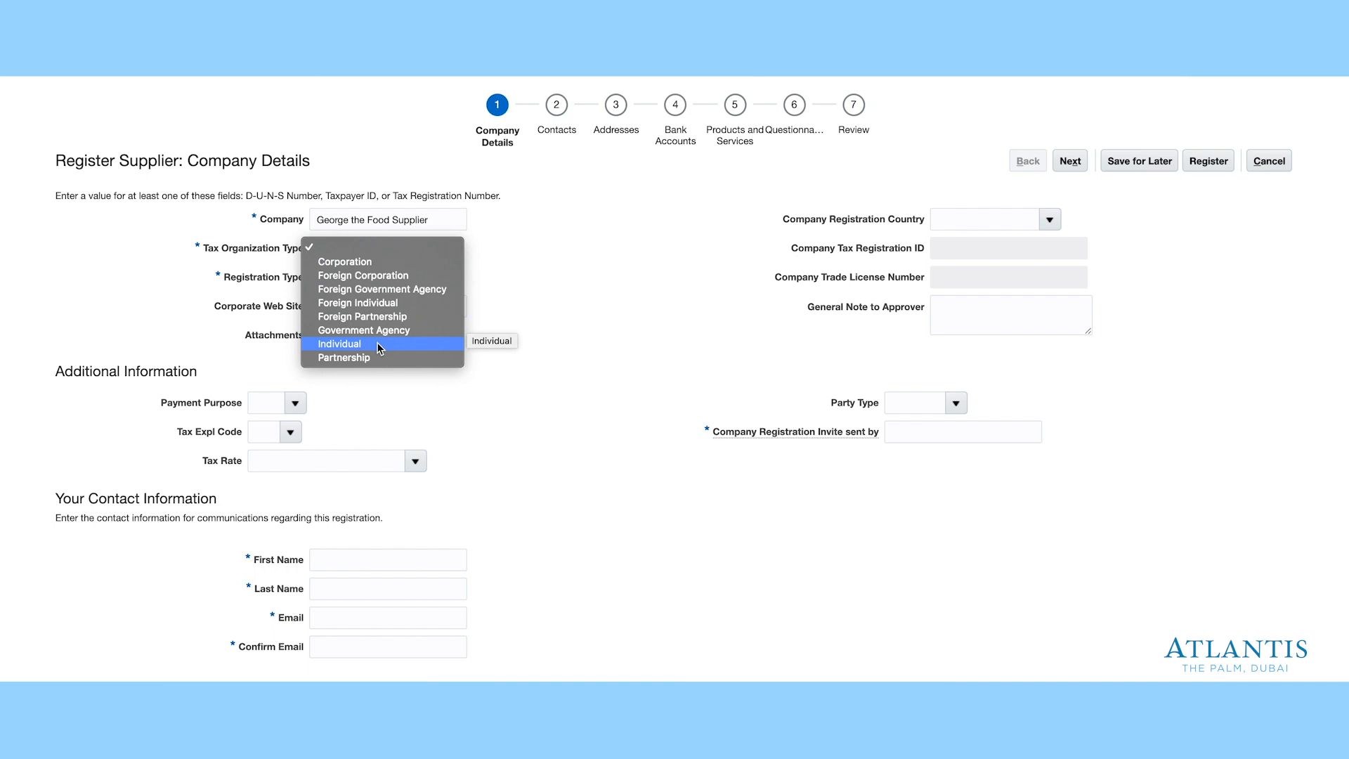
pyautogui.click(368, 266)
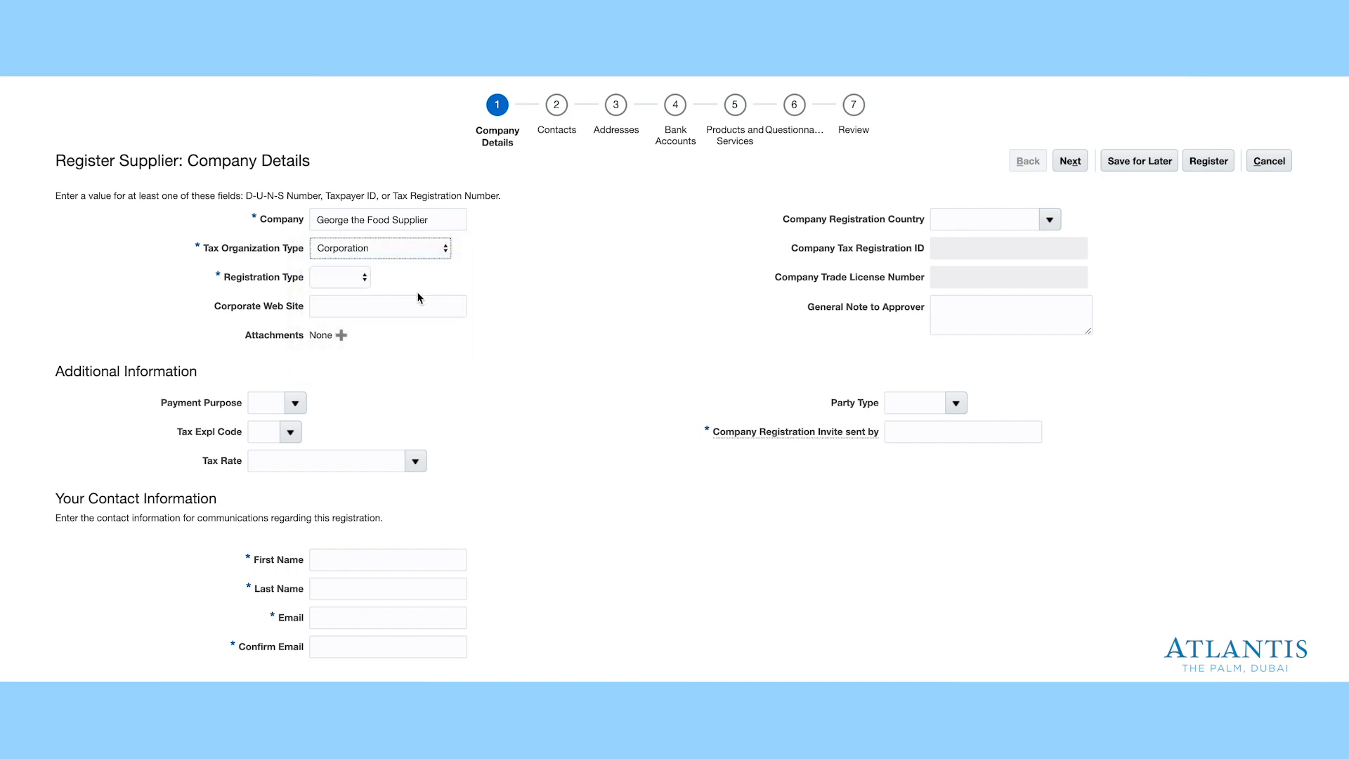
pyautogui.click(365, 281)
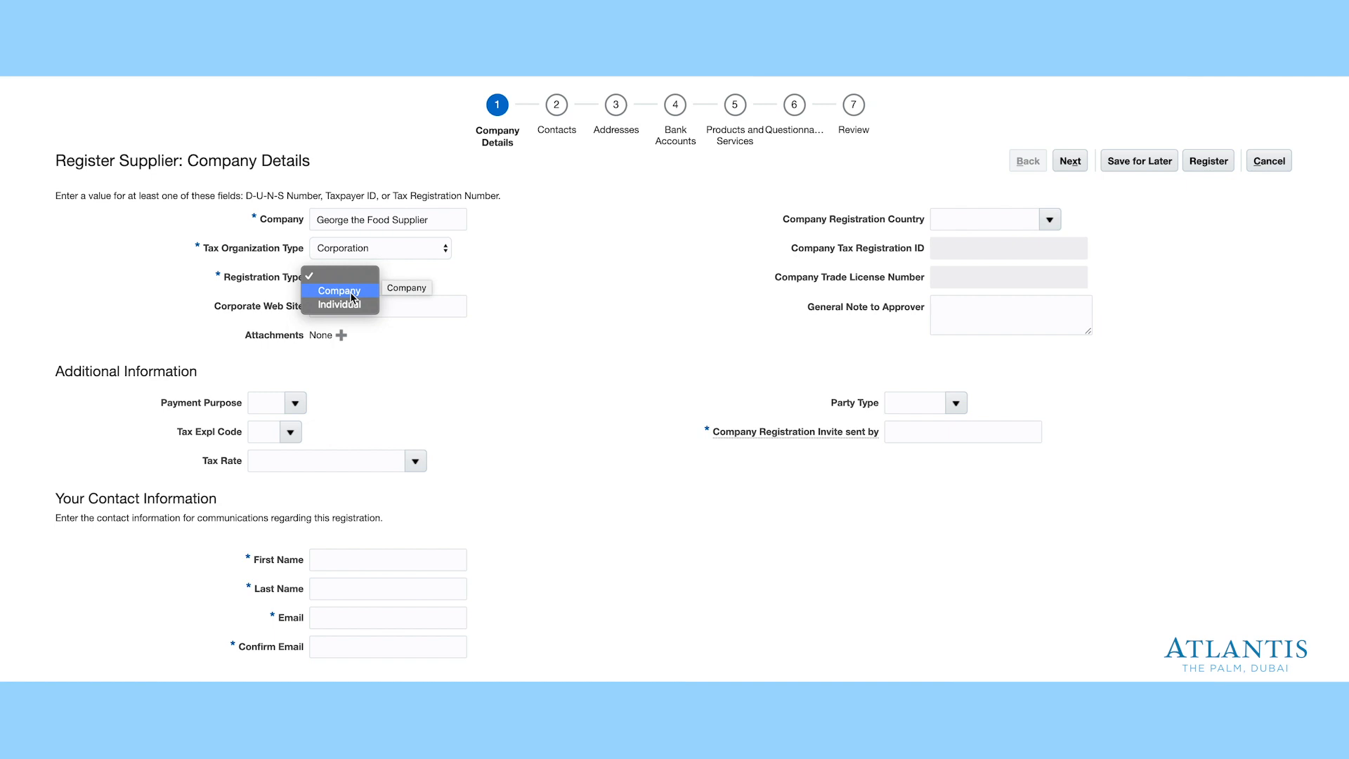
pyautogui.click(351, 294)
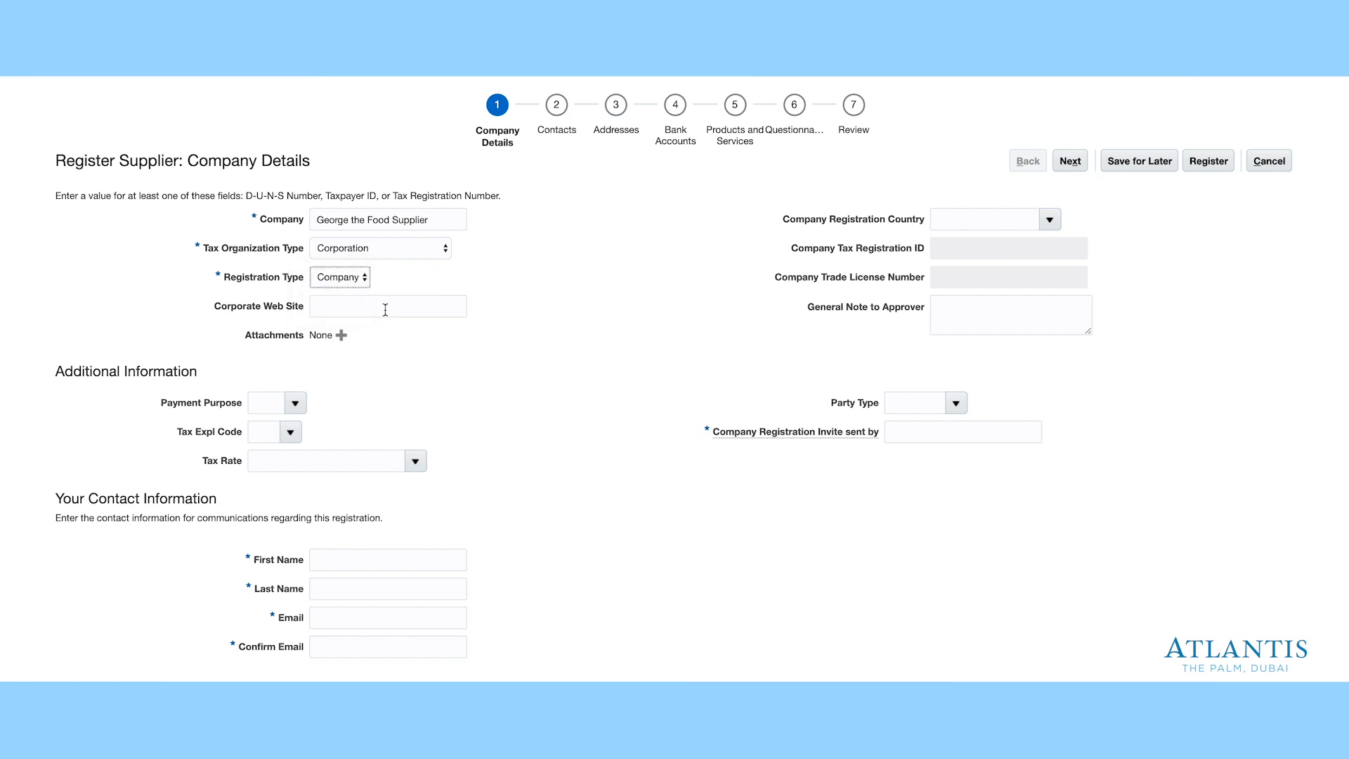
pyautogui.click(385, 307)
pyautogui.write('www.Mywebsite.com')
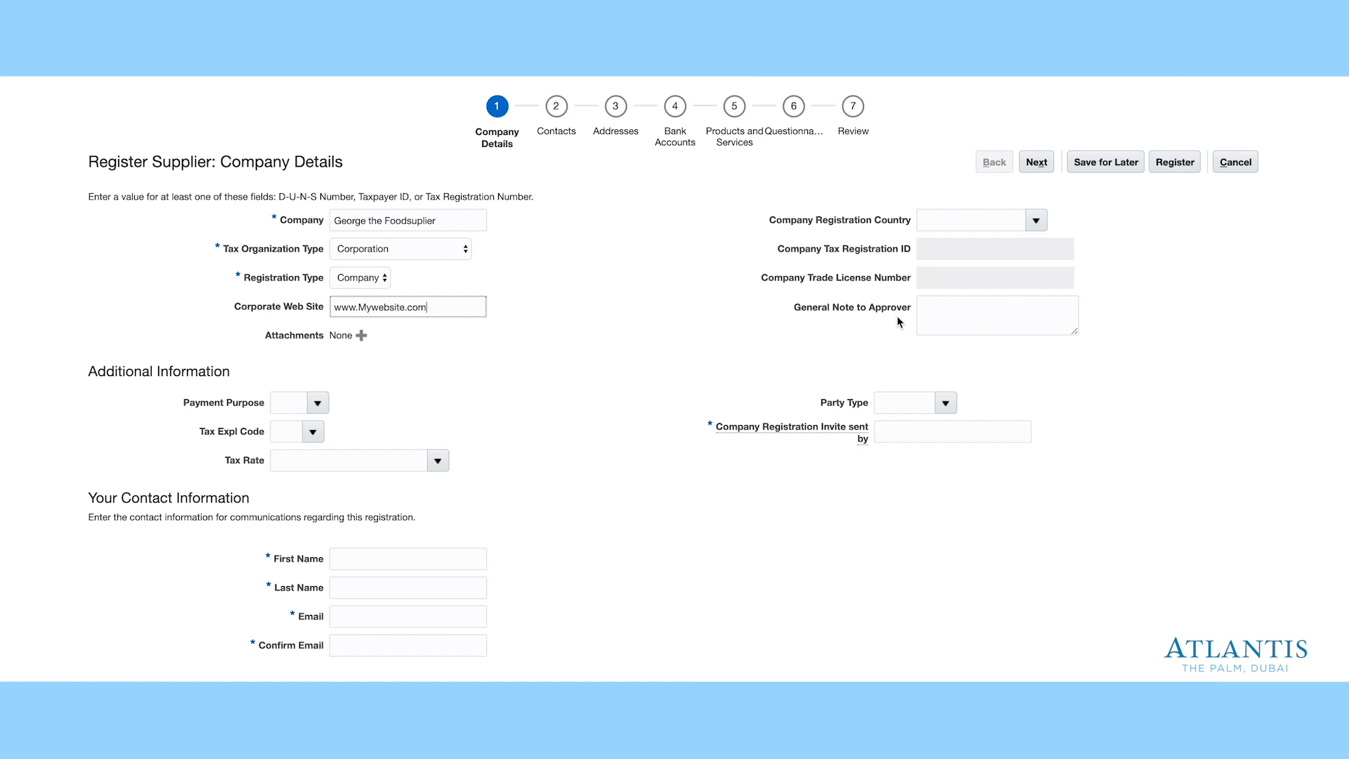
pyautogui.click(929, 310)
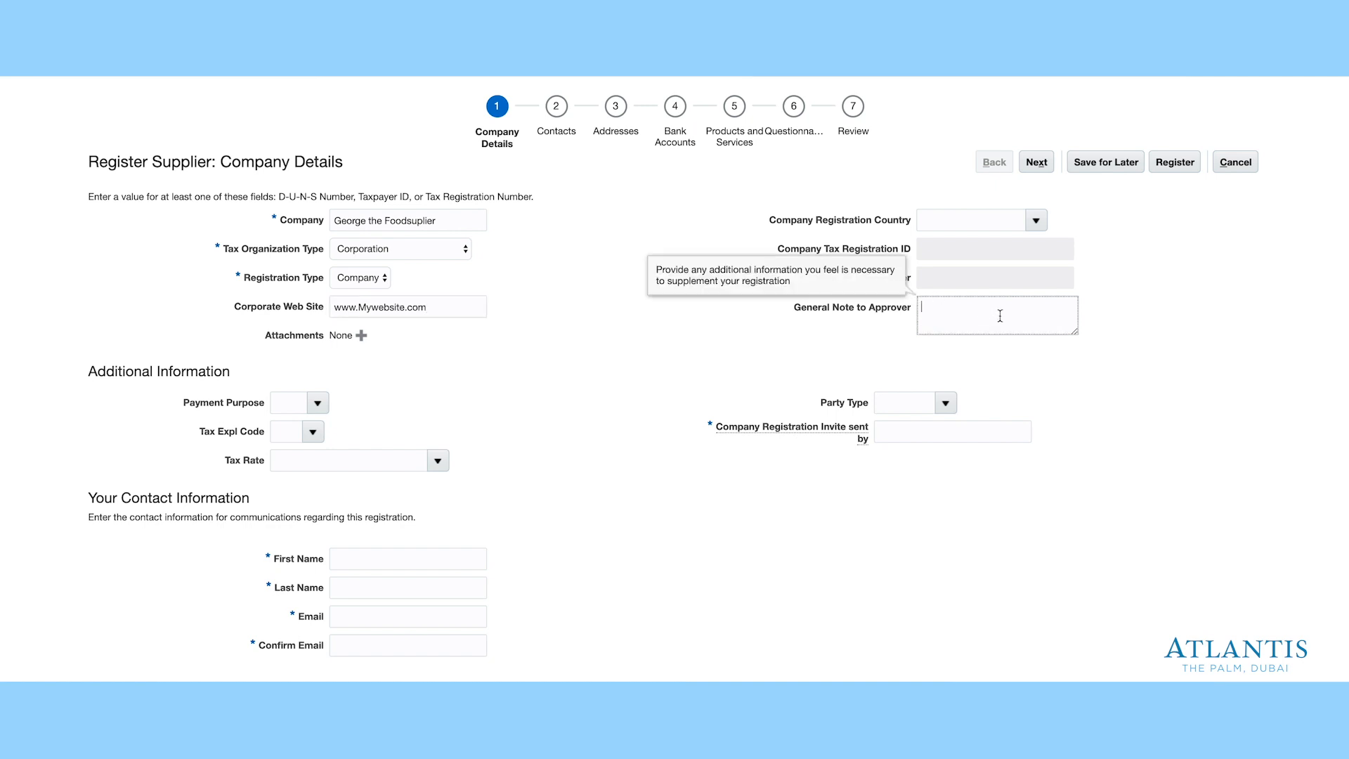
pyautogui.write('Our compsn')
pyautogui.press('BackSpace')
pyautogui.write('any is etc...')
pyautogui.moveTo(1019, 308); pyautogui.dragTo(918, 310)
pyautogui.press('BackSpace')
# - Write a tax-exemption note to the approver, then clear it so the field is empty
pyautogui.write('We are exempr')
pyautogui.press('BackSpace')
pyautogui.write('ted from tax - please find')
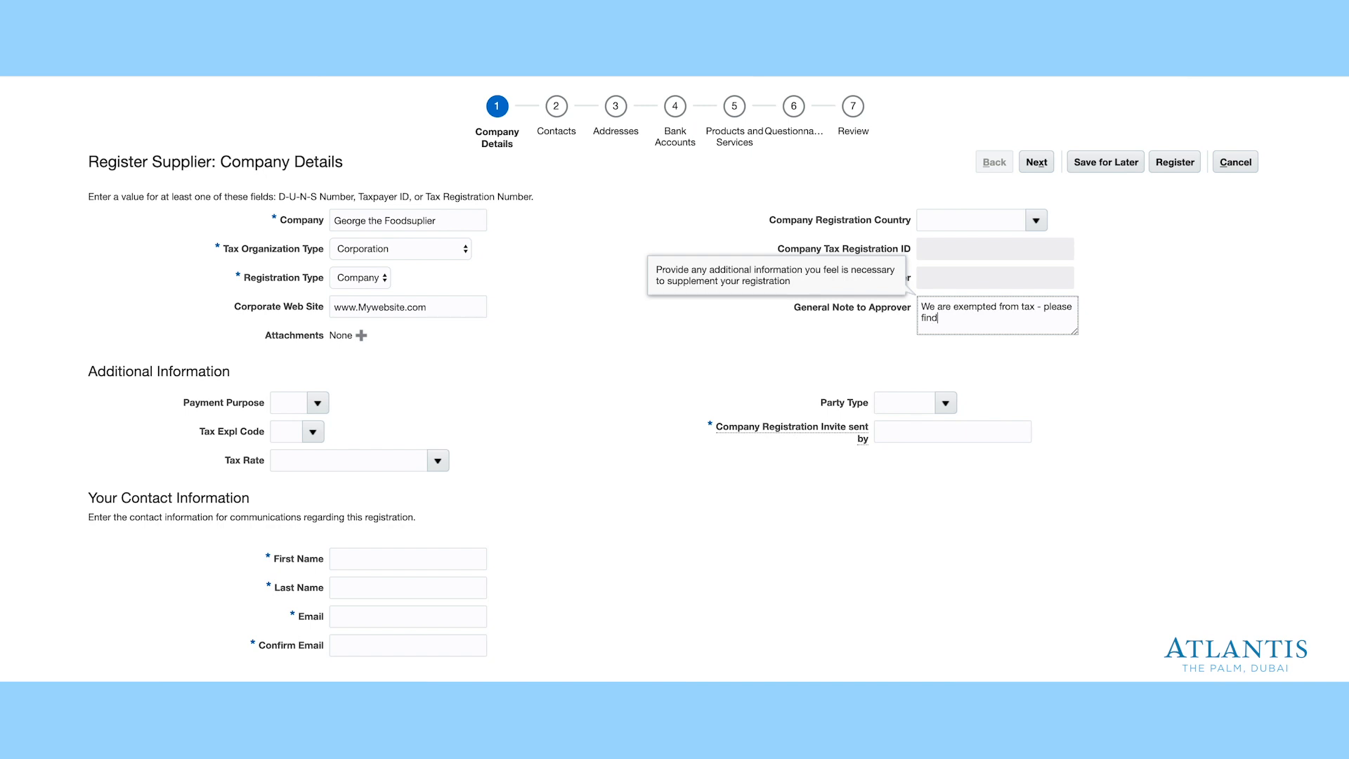
pyautogui.write(' our note.')
pyautogui.click(986, 321)
pyautogui.moveTo(986, 321); pyautogui.dragTo(906, 310)
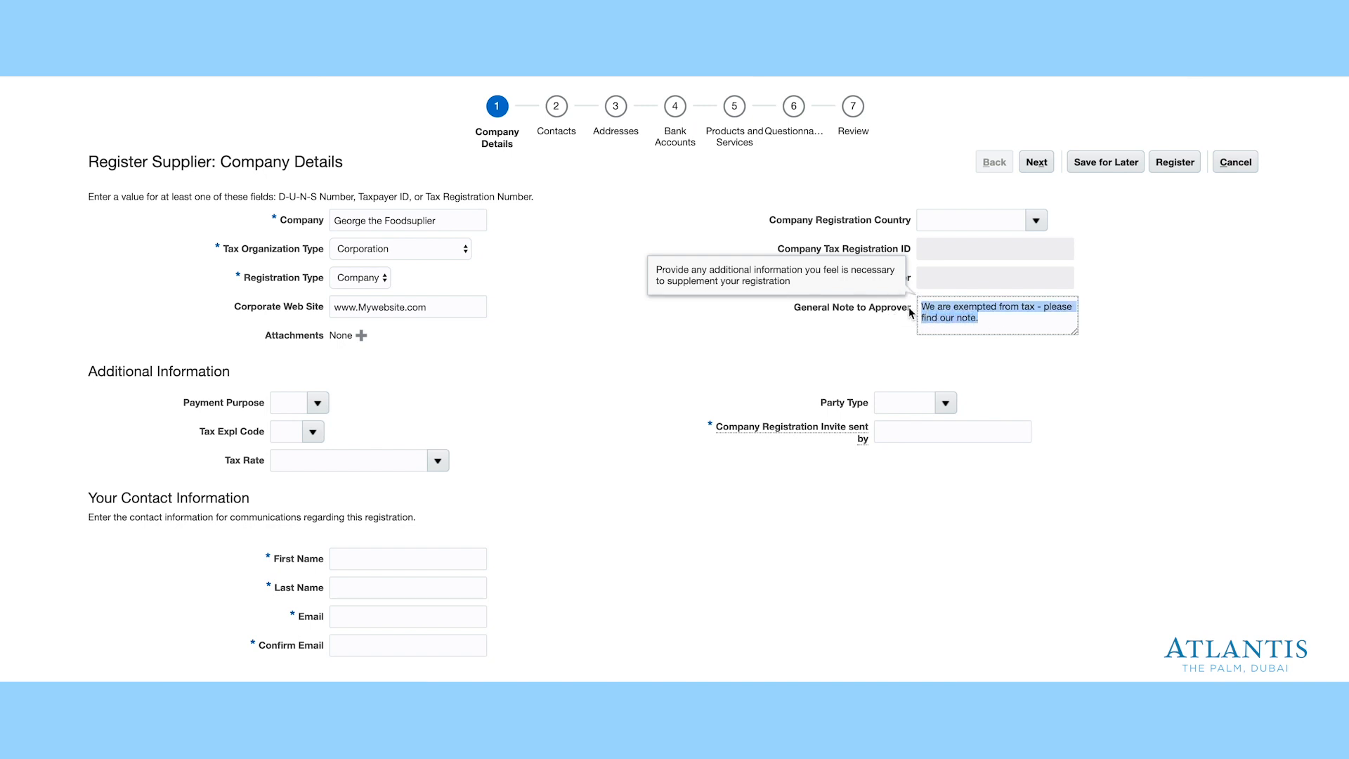
pyautogui.press('BackSpace')
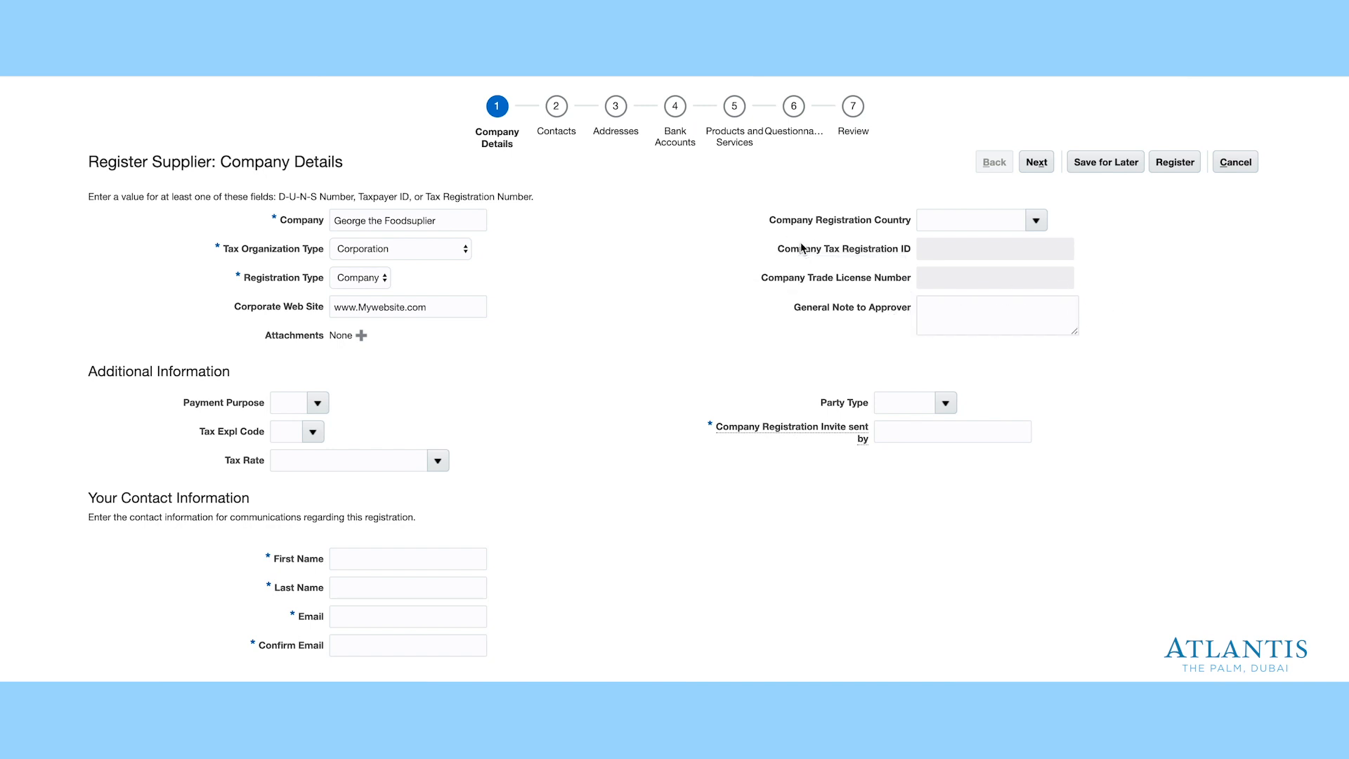
pyautogui.click(1074, 222)
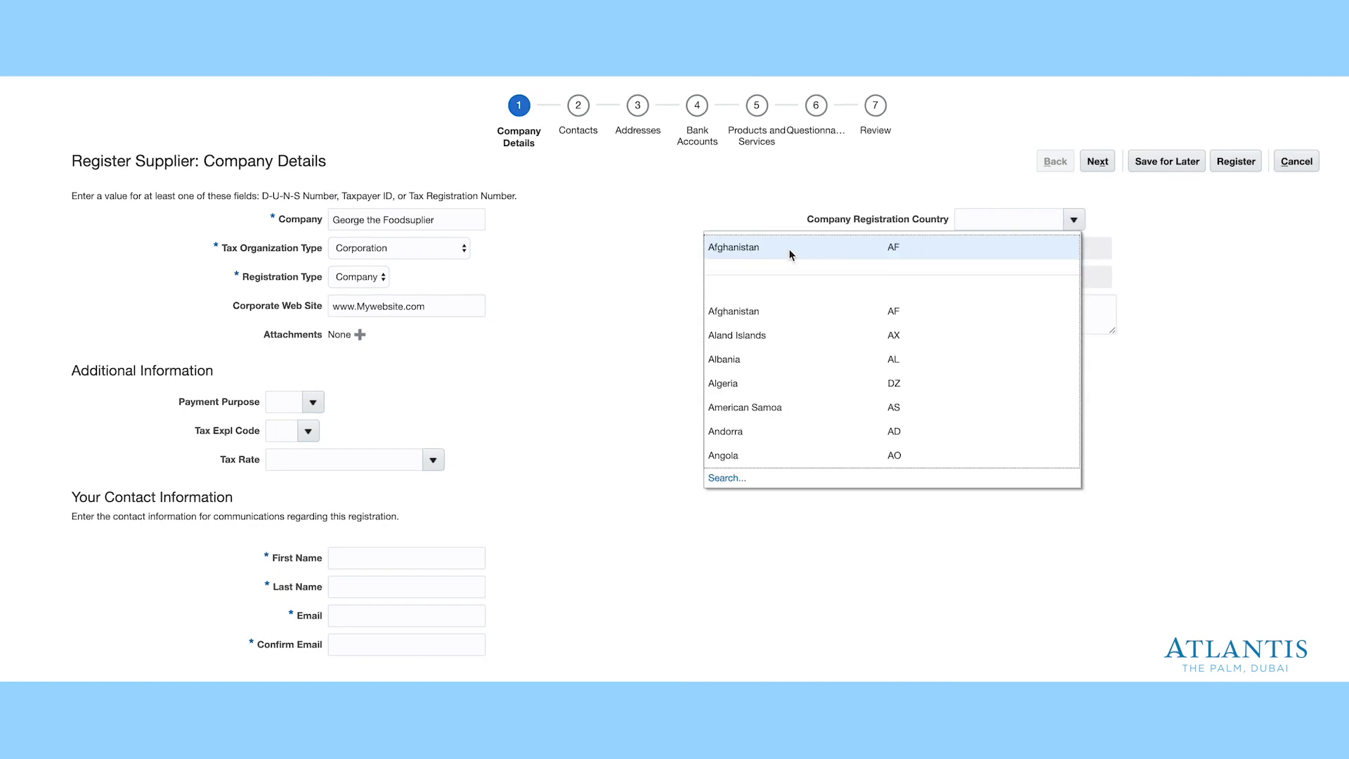
# - Try Afghanistan as country with tax ID 123 and trade license 123456, then delete the license
pyautogui.click(790, 253)
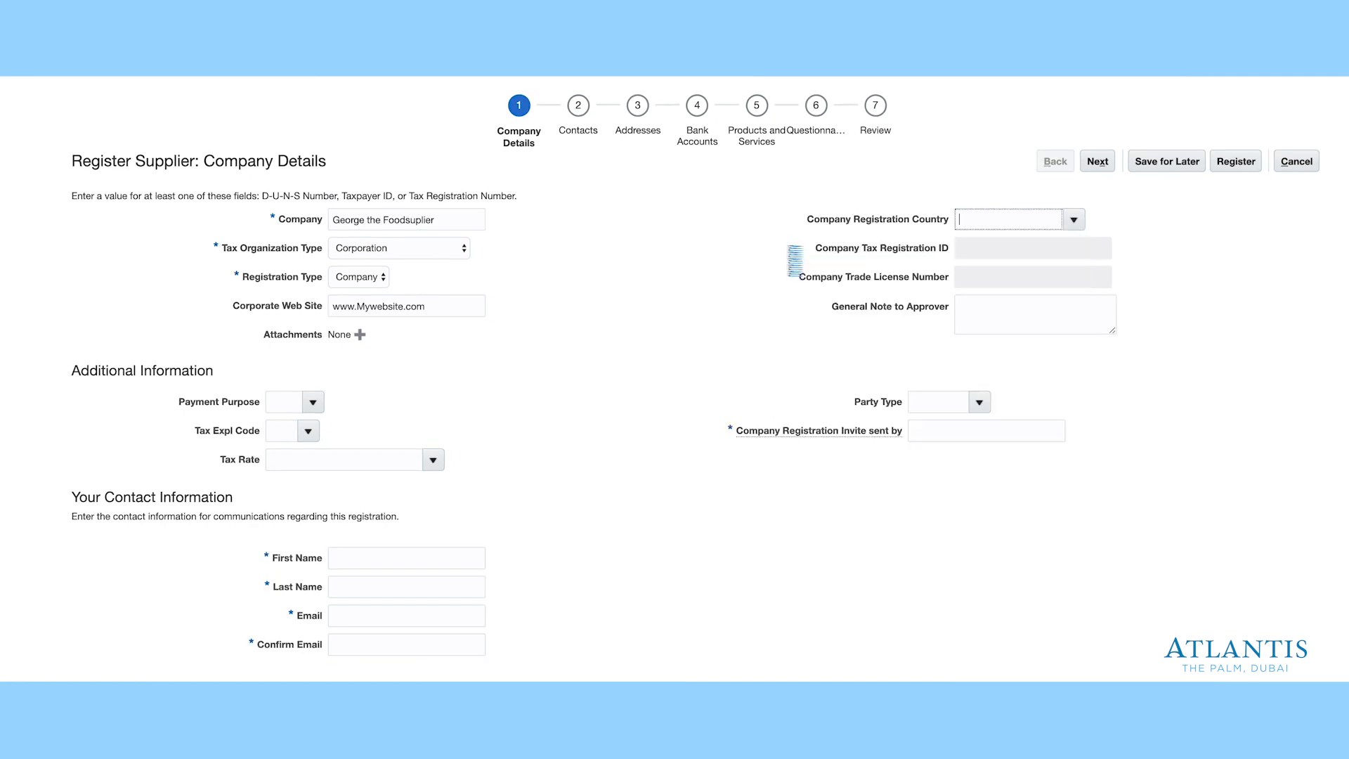
pyautogui.click(986, 254)
pyautogui.write('1234')
pyautogui.click(973, 275)
pyautogui.write('123456')
pyautogui.moveTo(1006, 277); pyautogui.dragTo(964, 250)
pyautogui.press('BackSpace')
pyautogui.press('BackSpace')
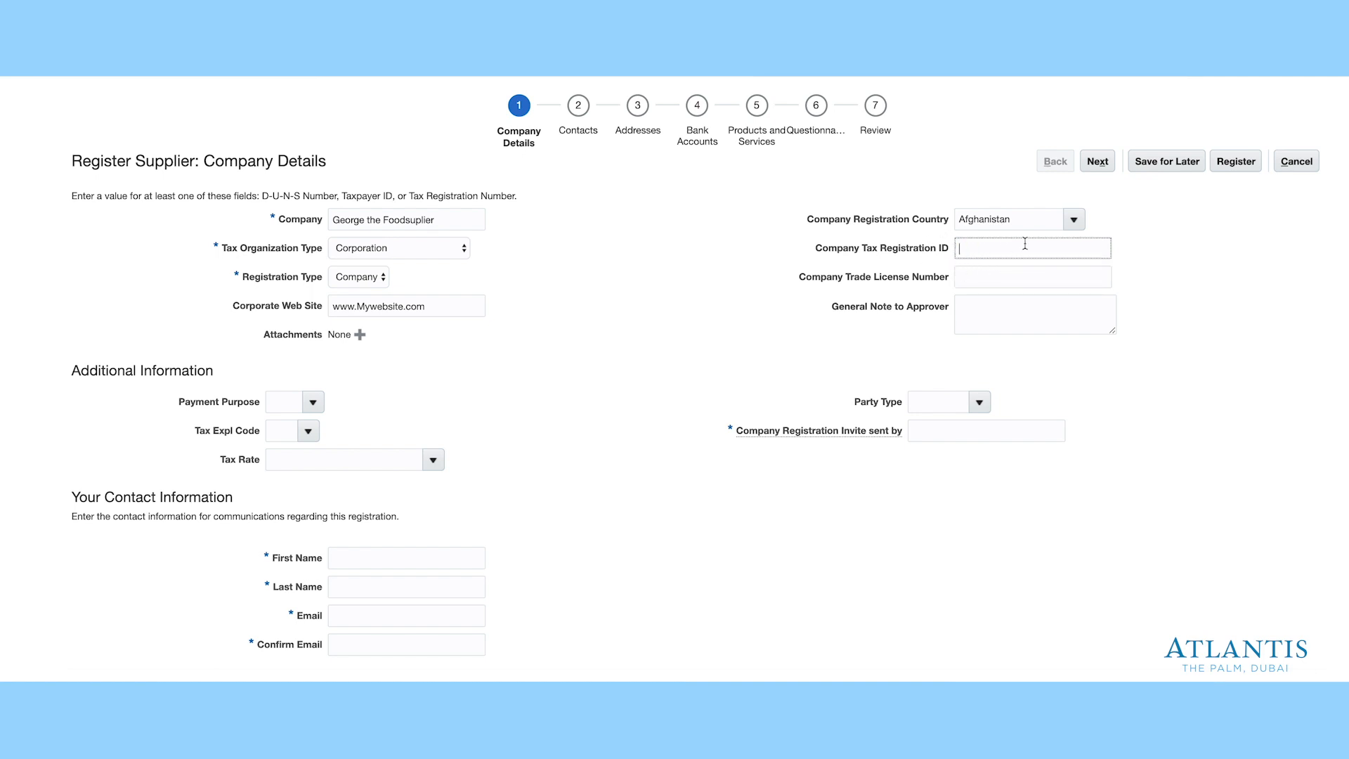
# - Search countries by code AE and set the registration country to United Arab Emirates
pyautogui.click(1074, 220)
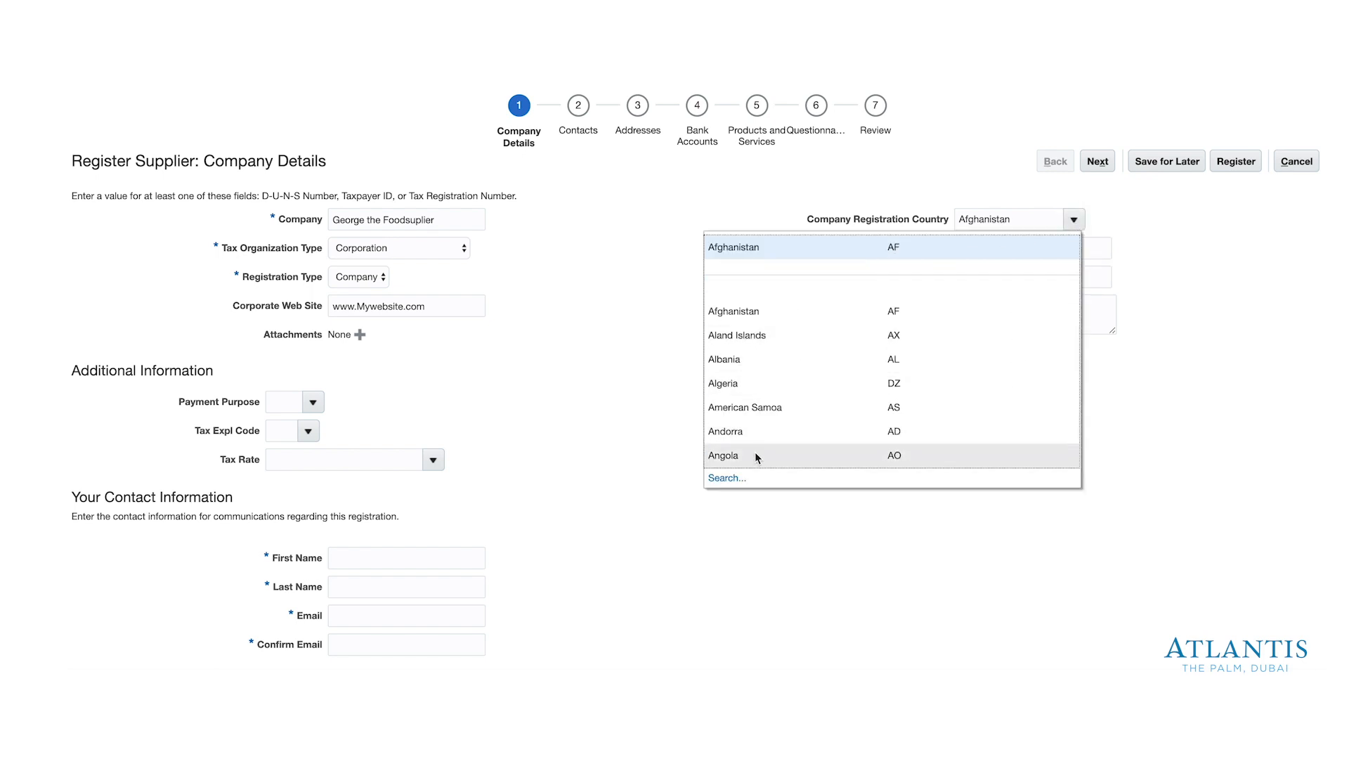
pyautogui.click(730, 478)
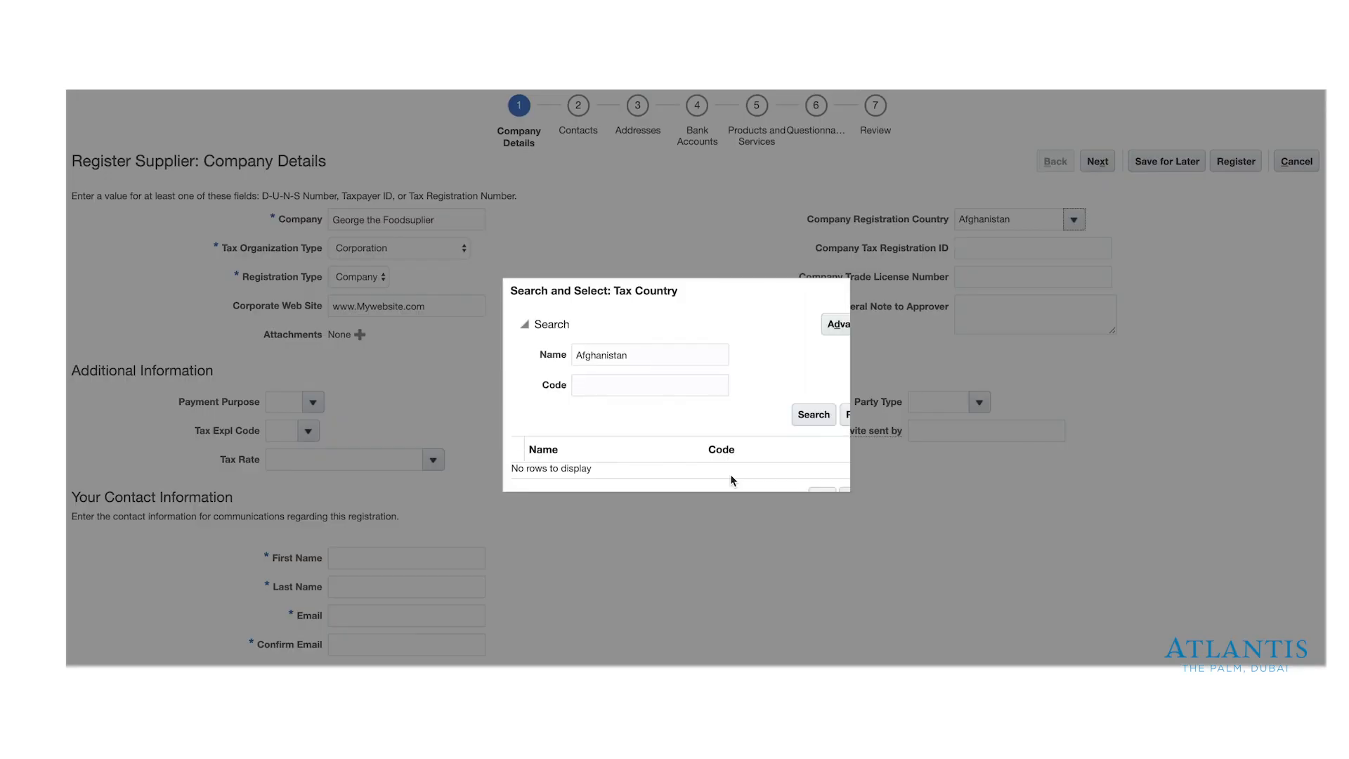
pyautogui.doubleClick(626, 356)
pyautogui.press('BackSpace')
pyautogui.click(599, 386)
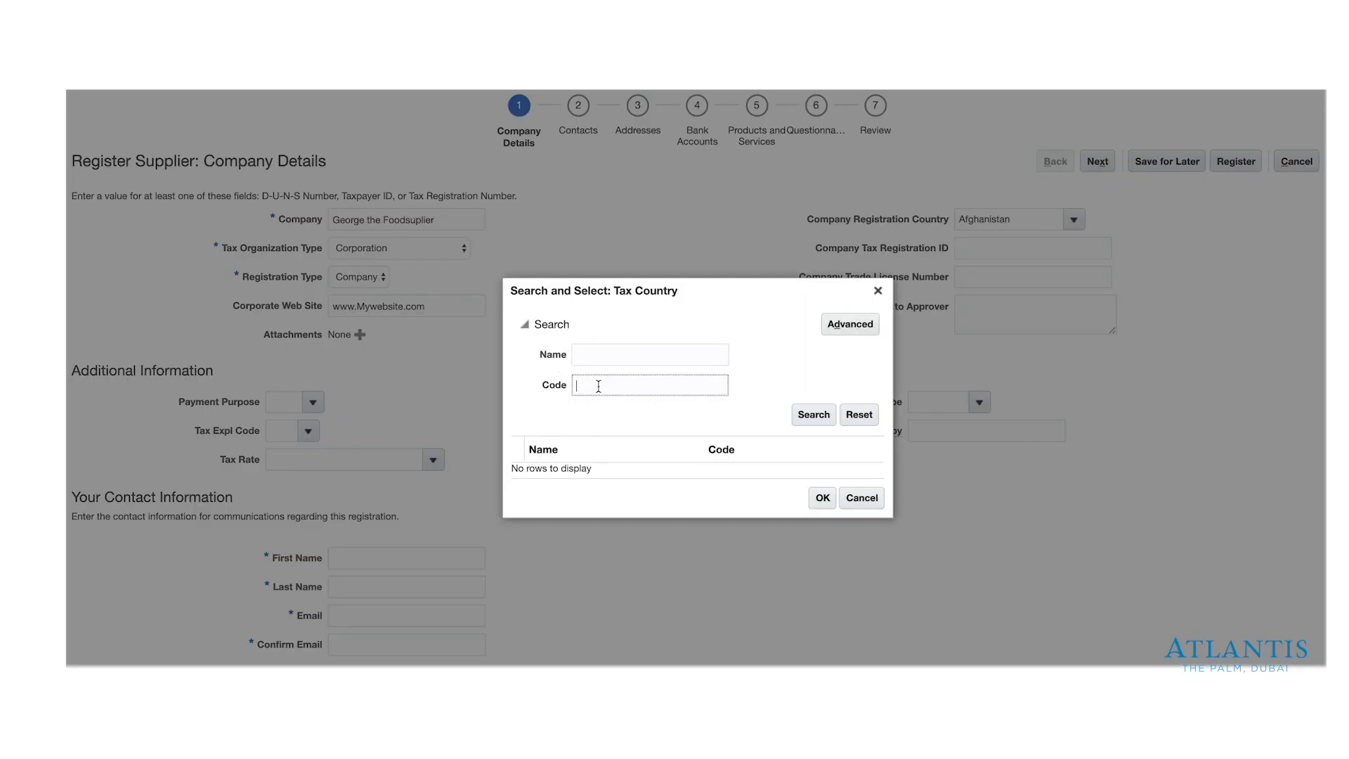
pyautogui.write('AE')
pyautogui.click(815, 415)
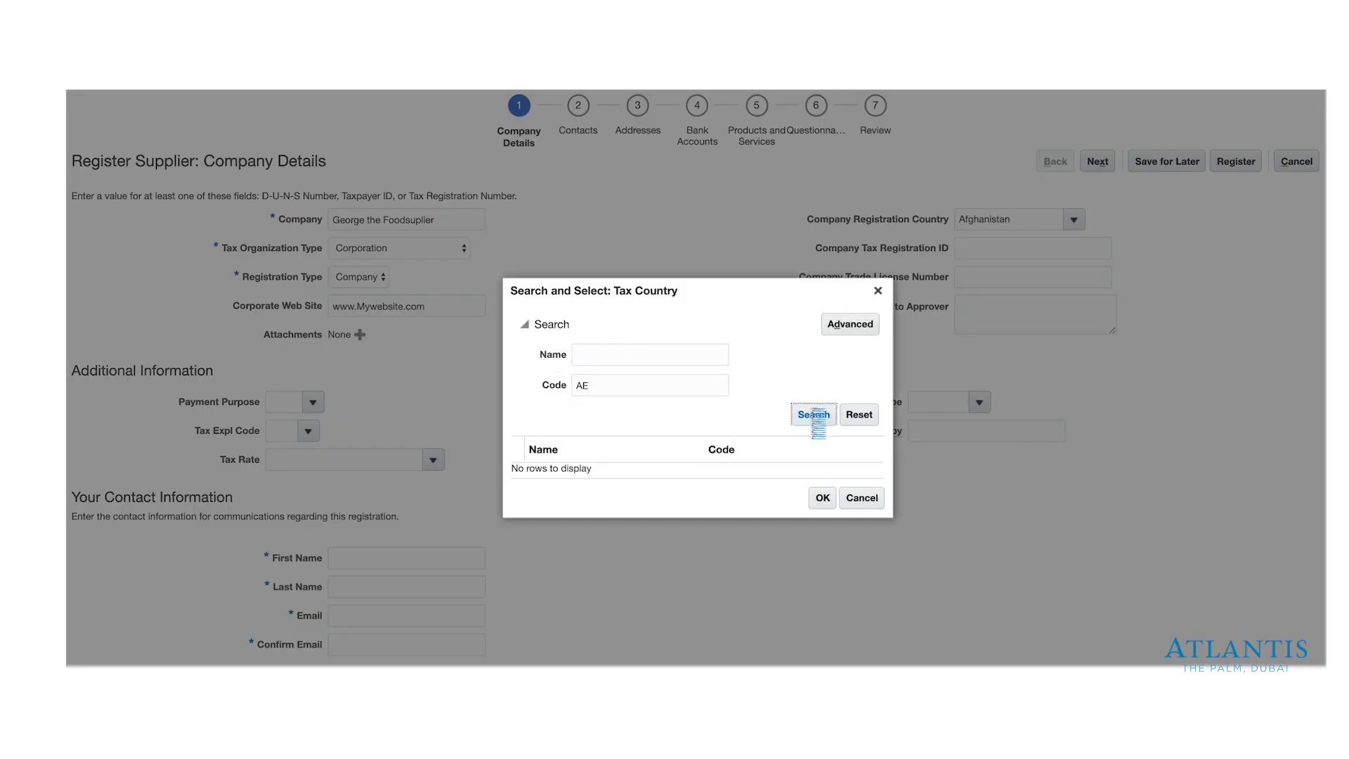
pyautogui.click(676, 476)
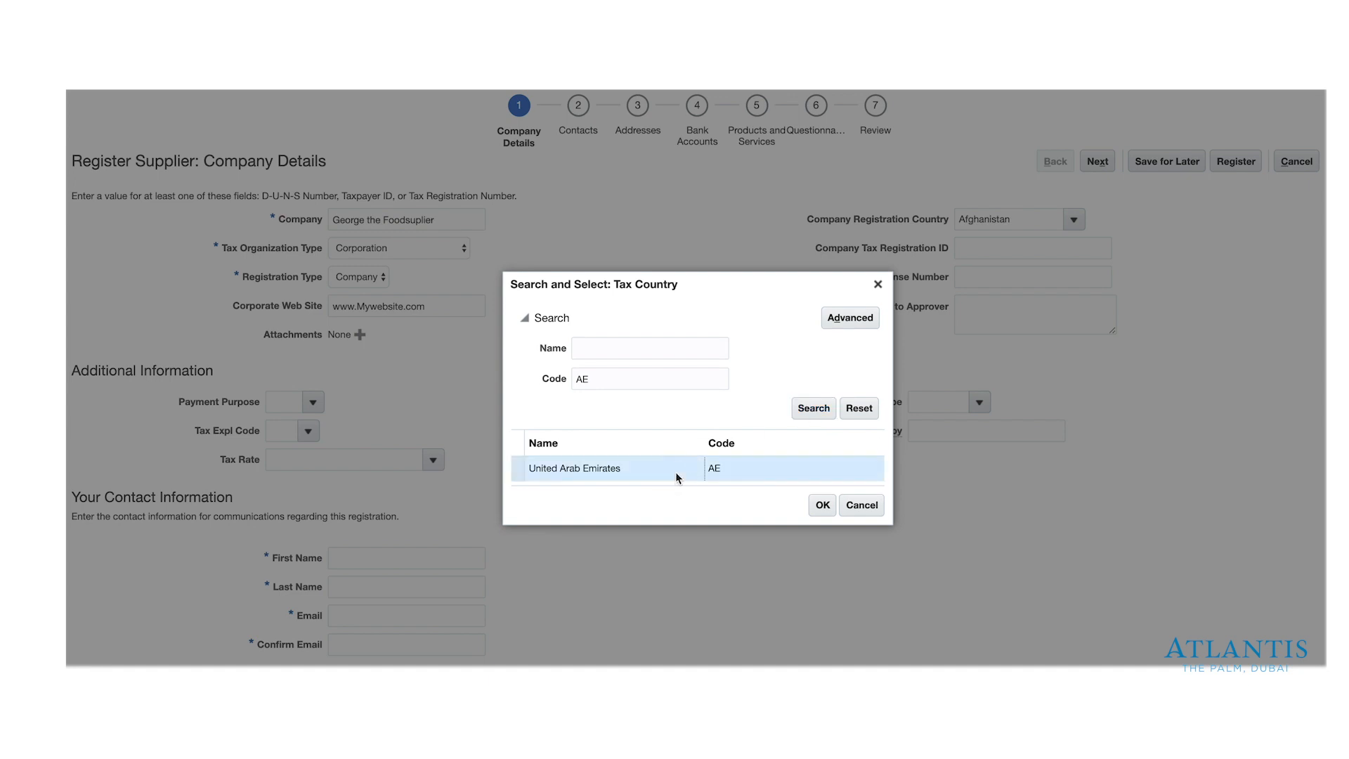
pyautogui.click(822, 504)
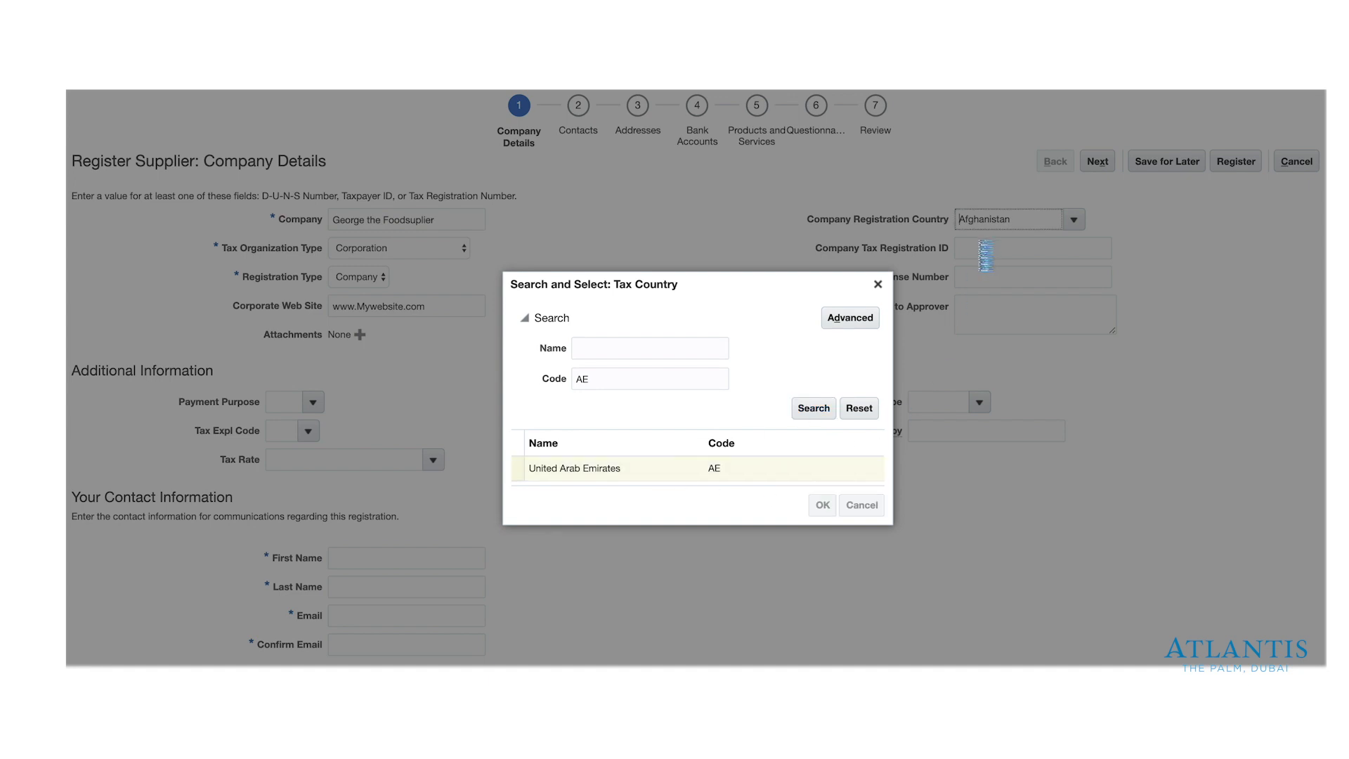
# - Enter 12345 as the Company Tax Registration ID and fill in the Trade License Number
pyautogui.click(977, 247)
pyautogui.write('12345')
pyautogui.click(975, 282)
pyautogui.write('1234')
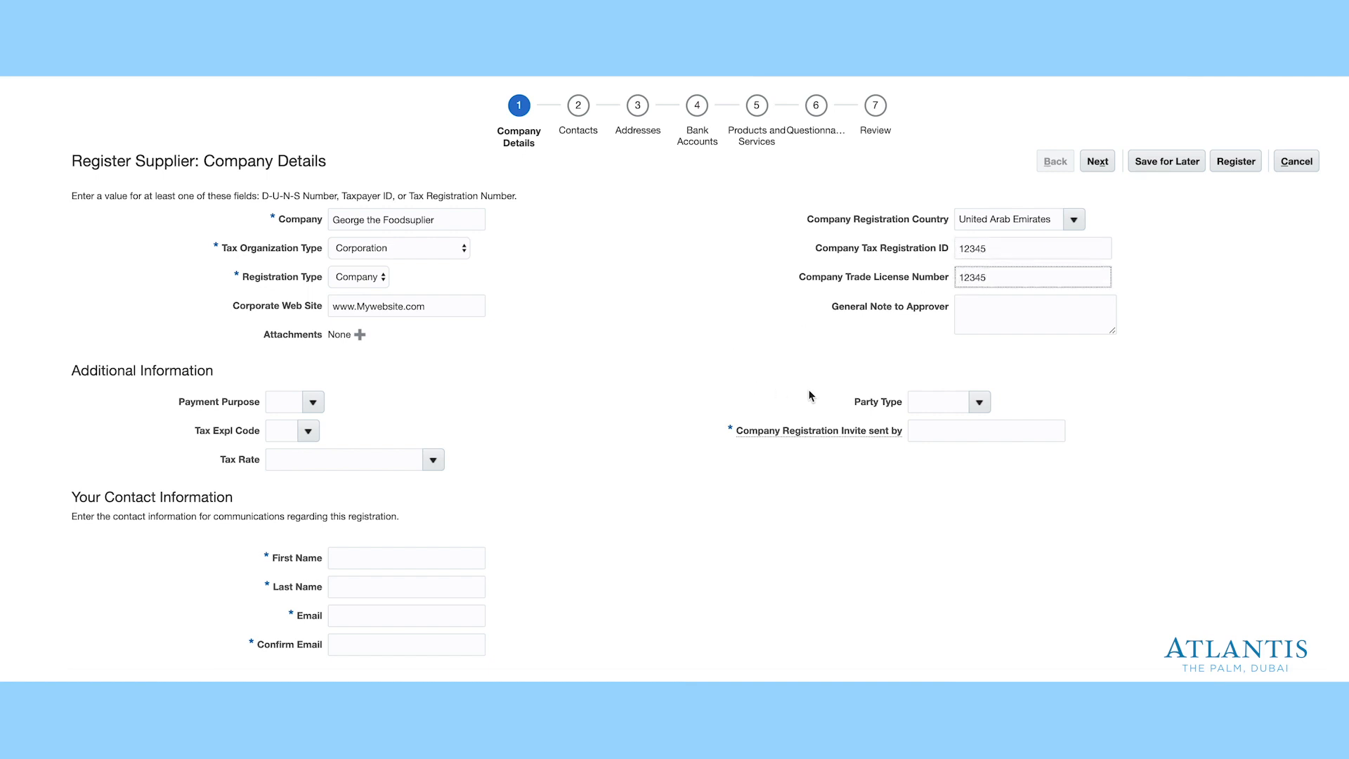
# - Write 'My Notes' in the General Note to Approver field
pyautogui.click(978, 307)
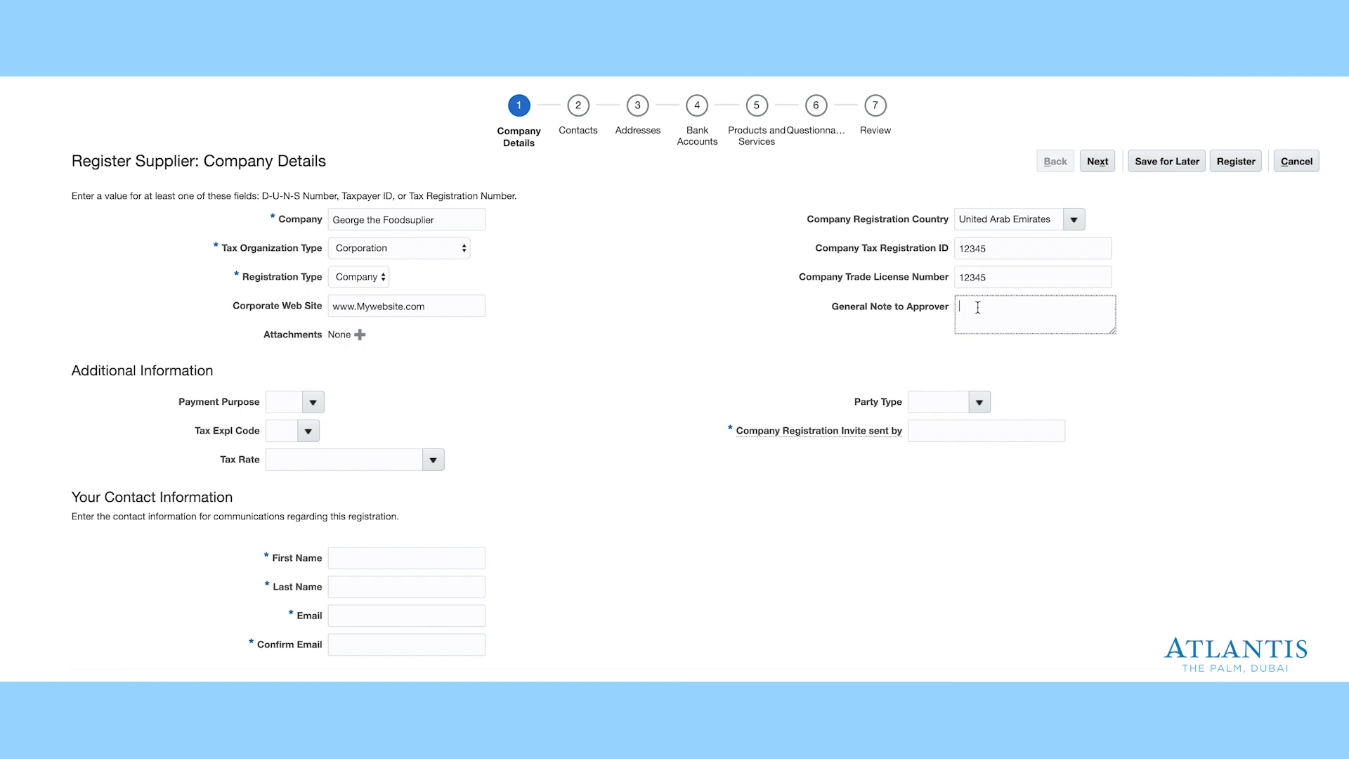
pyautogui.write('My Notes')
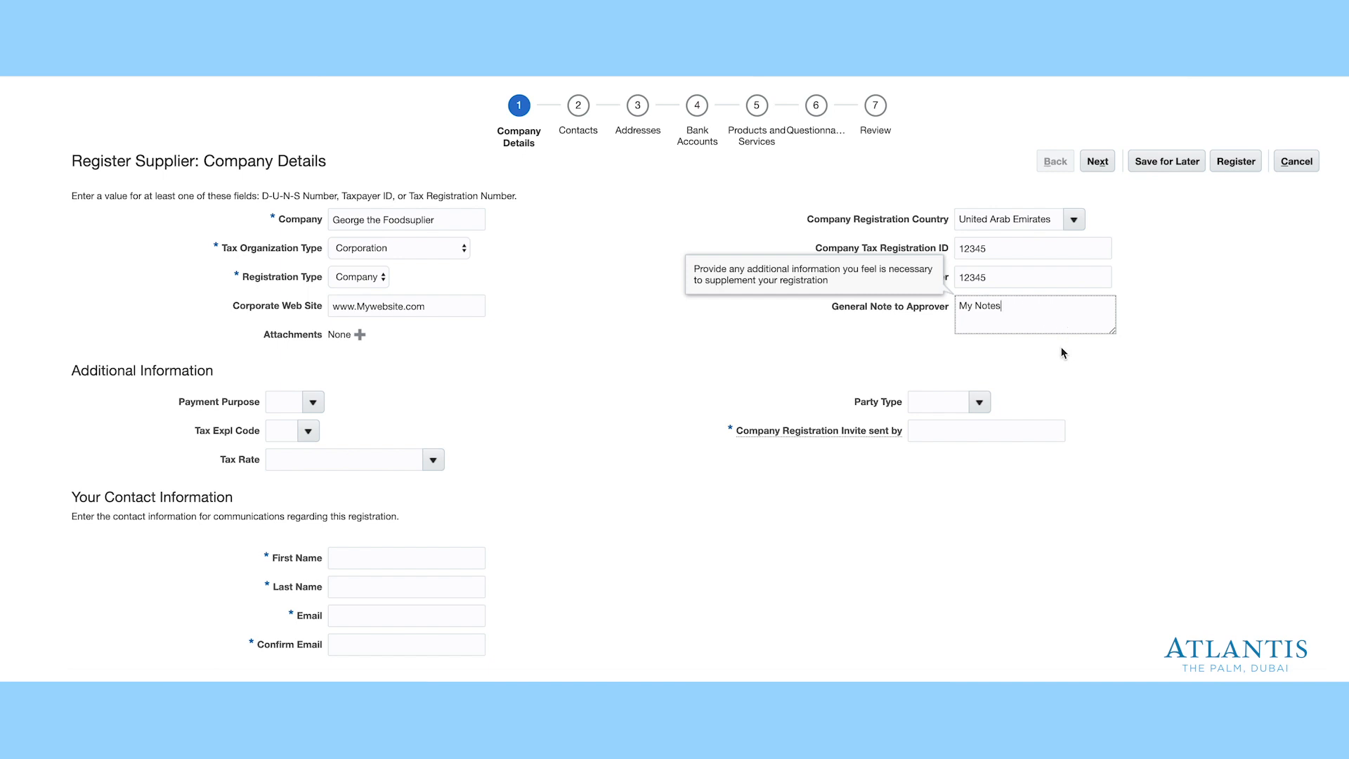
pyautogui.click(1064, 352)
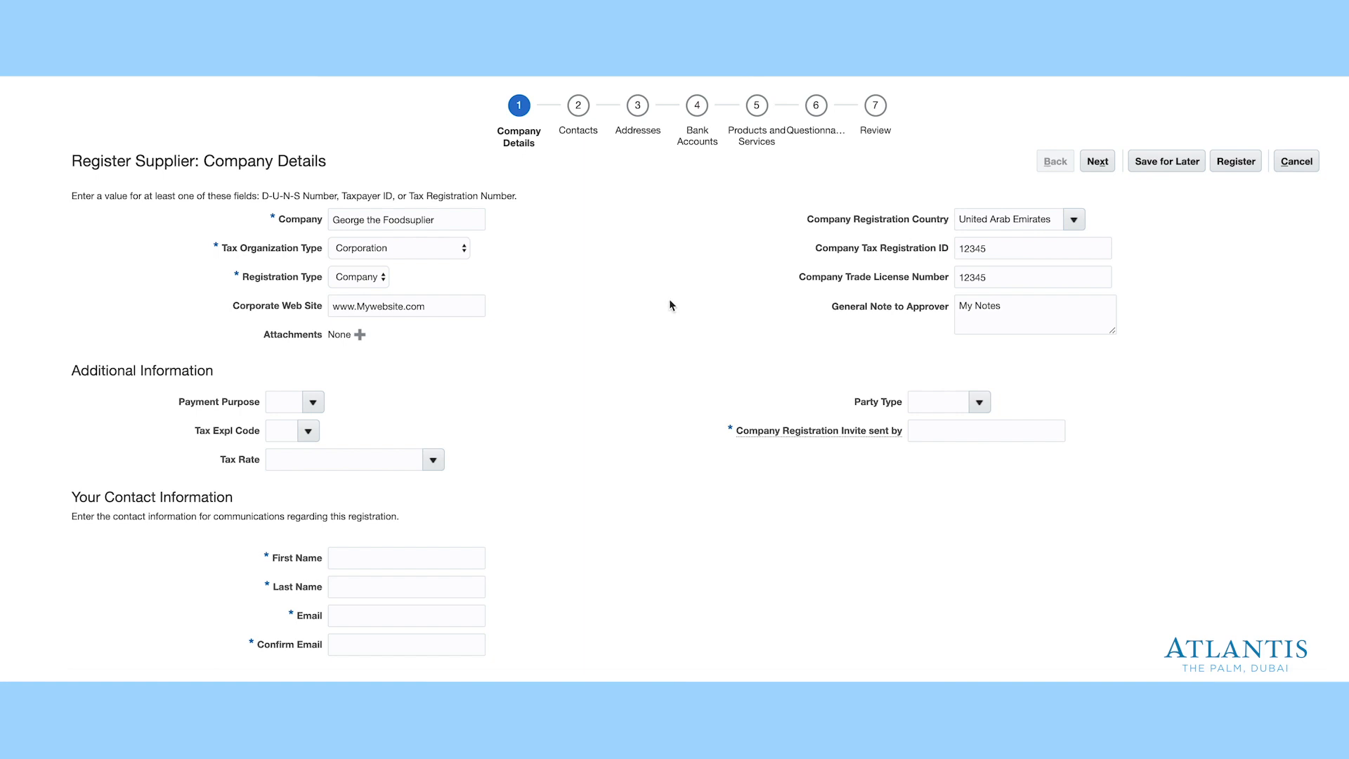
# - Choose Sales or VAT (output) Tax code, ISTD tax rate and party type V
pyautogui.click(308, 430)
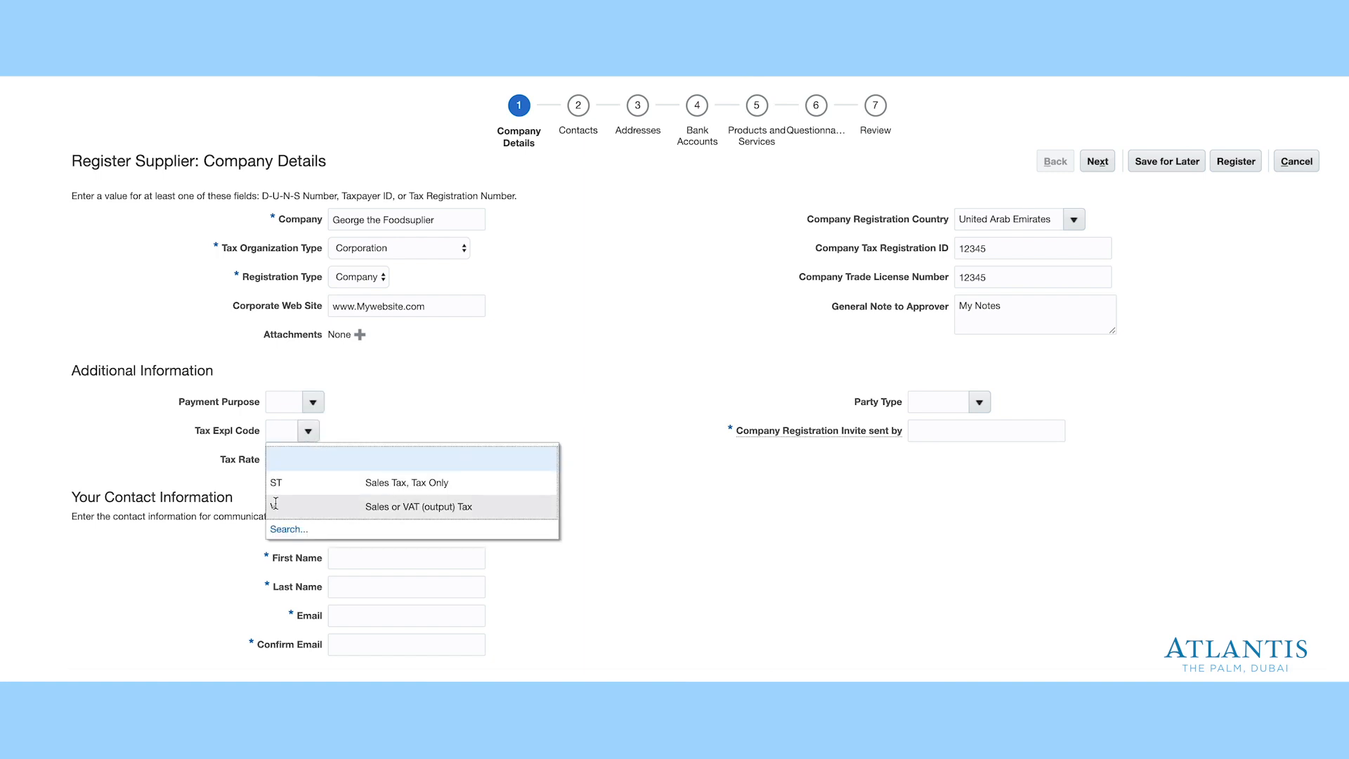
pyautogui.click(276, 506)
pyautogui.click(434, 461)
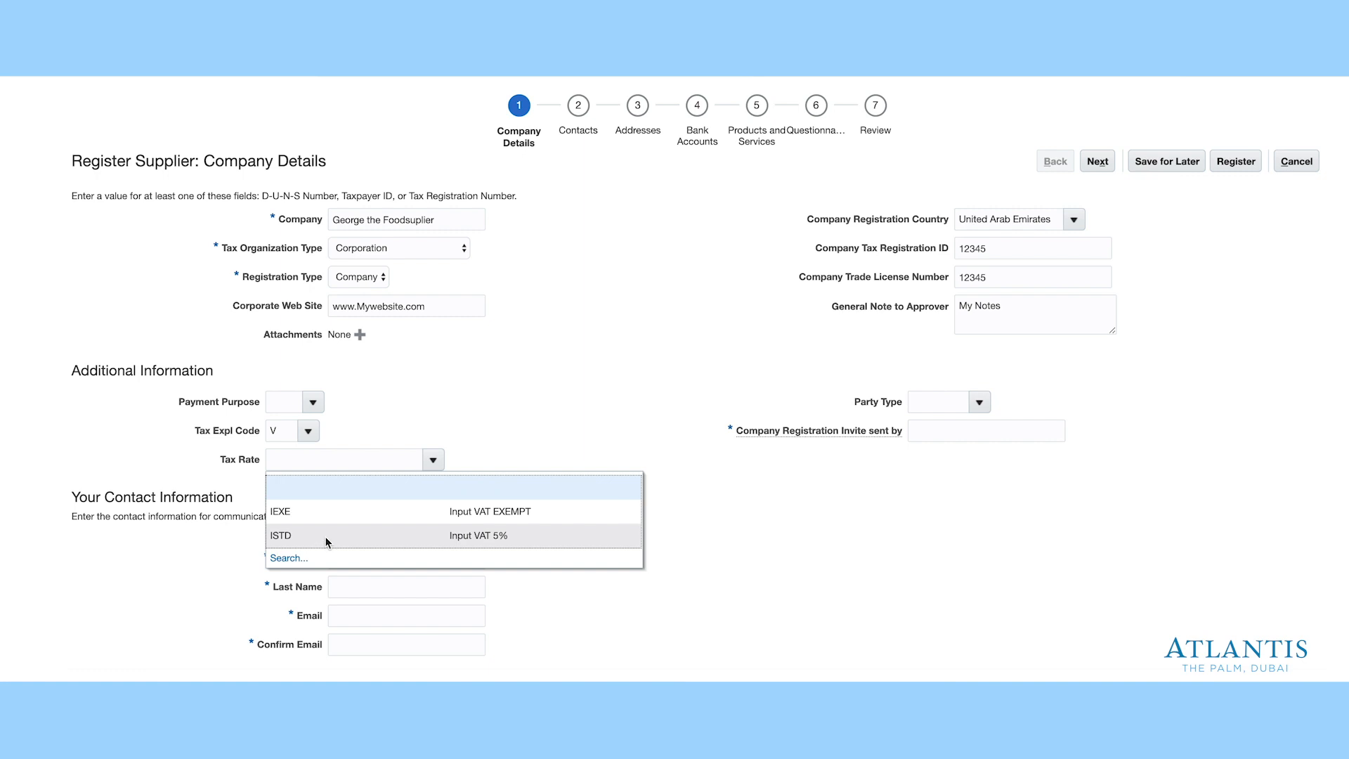
pyautogui.click(326, 541)
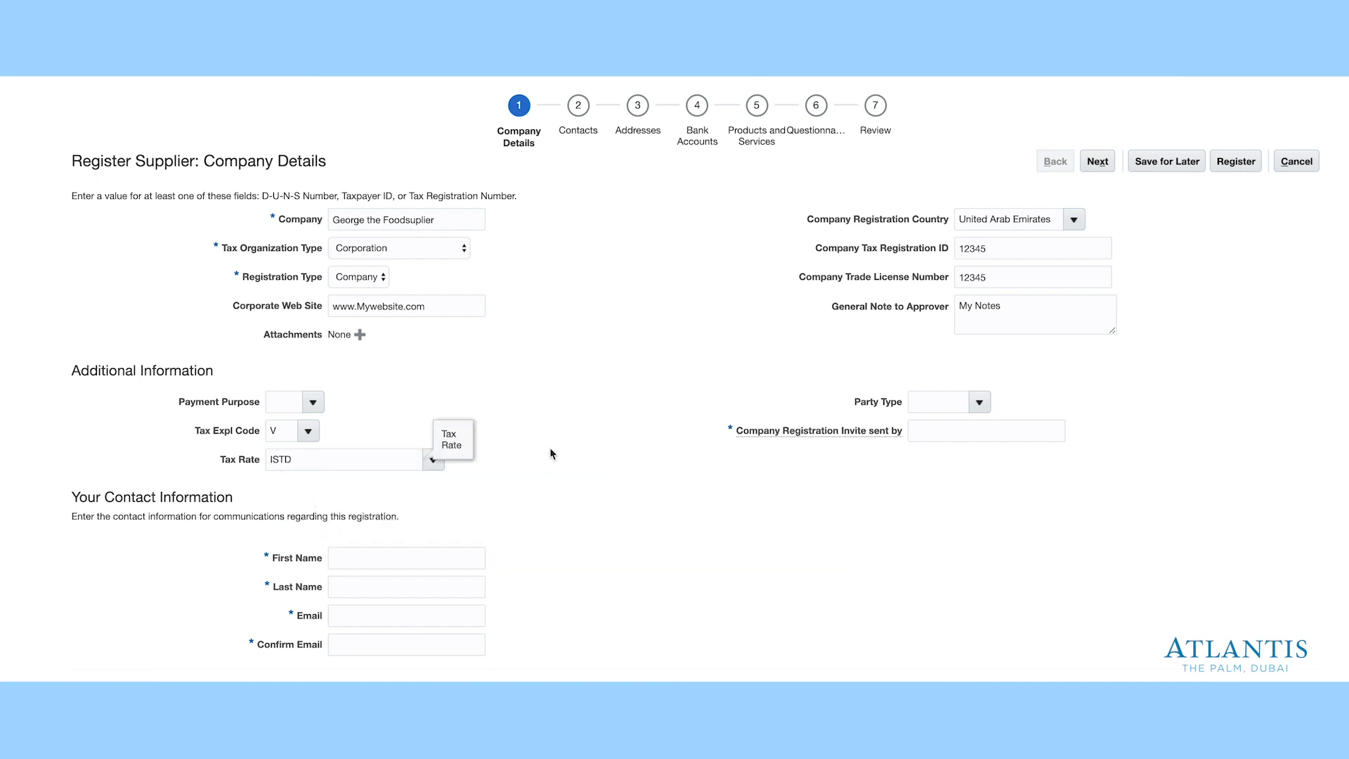
pyautogui.click(979, 407)
pyautogui.click(945, 502)
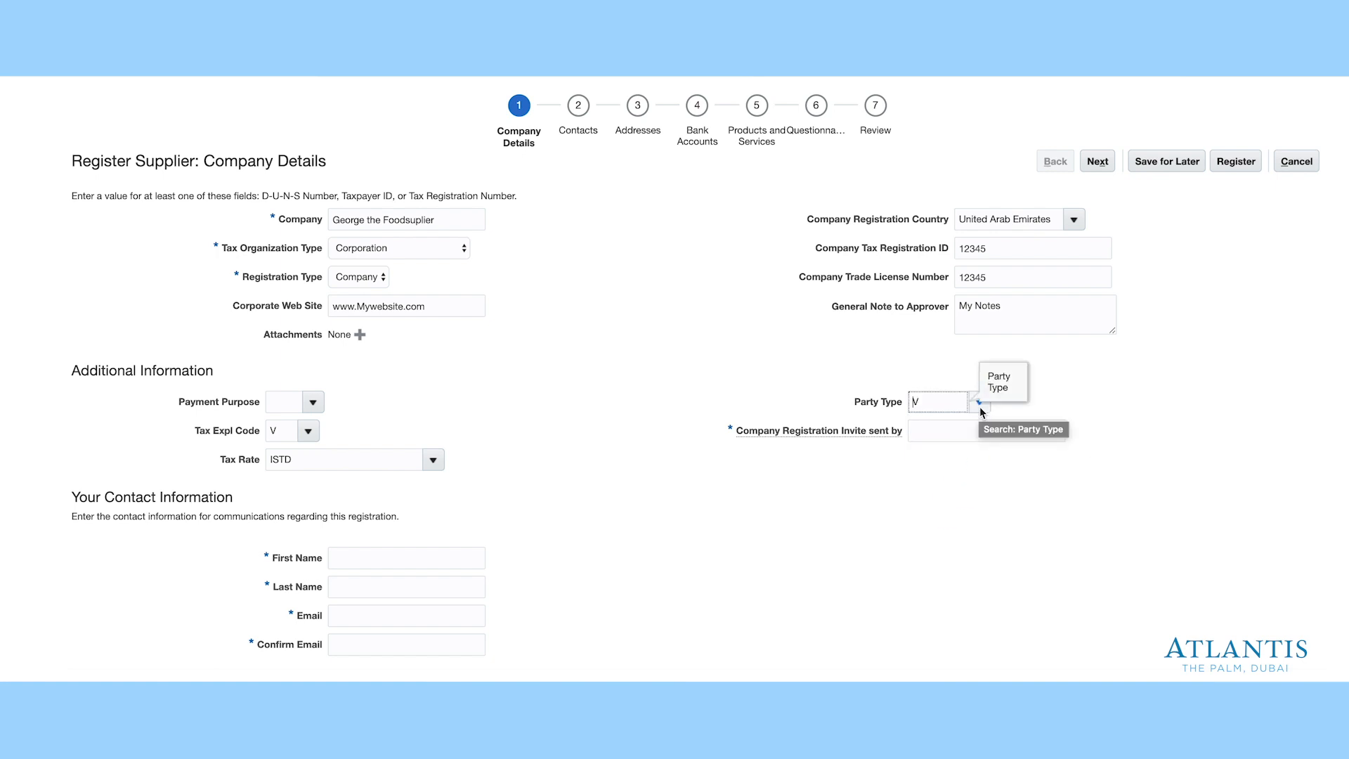
# - Enter the name of the person who sent the company registration invite
pyautogui.click(942, 436)
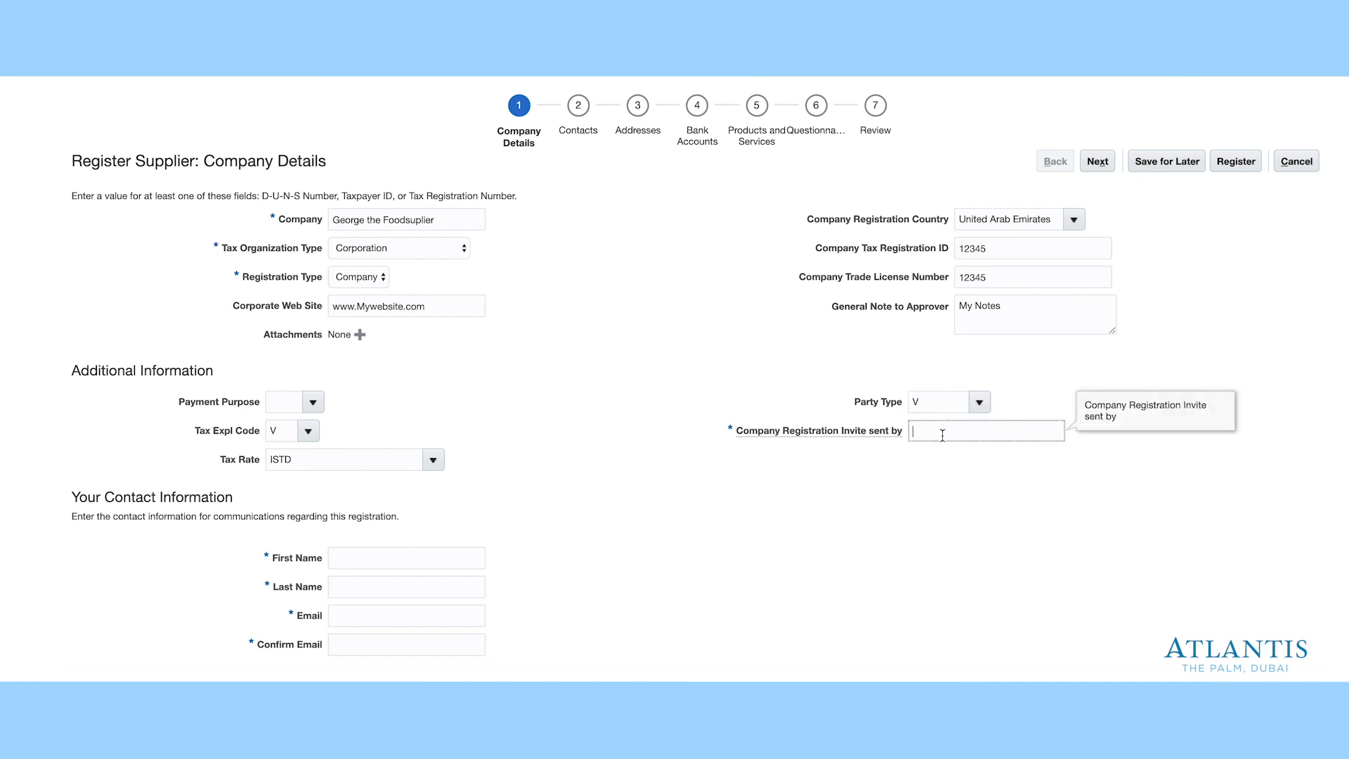
pyautogui.click(971, 490)
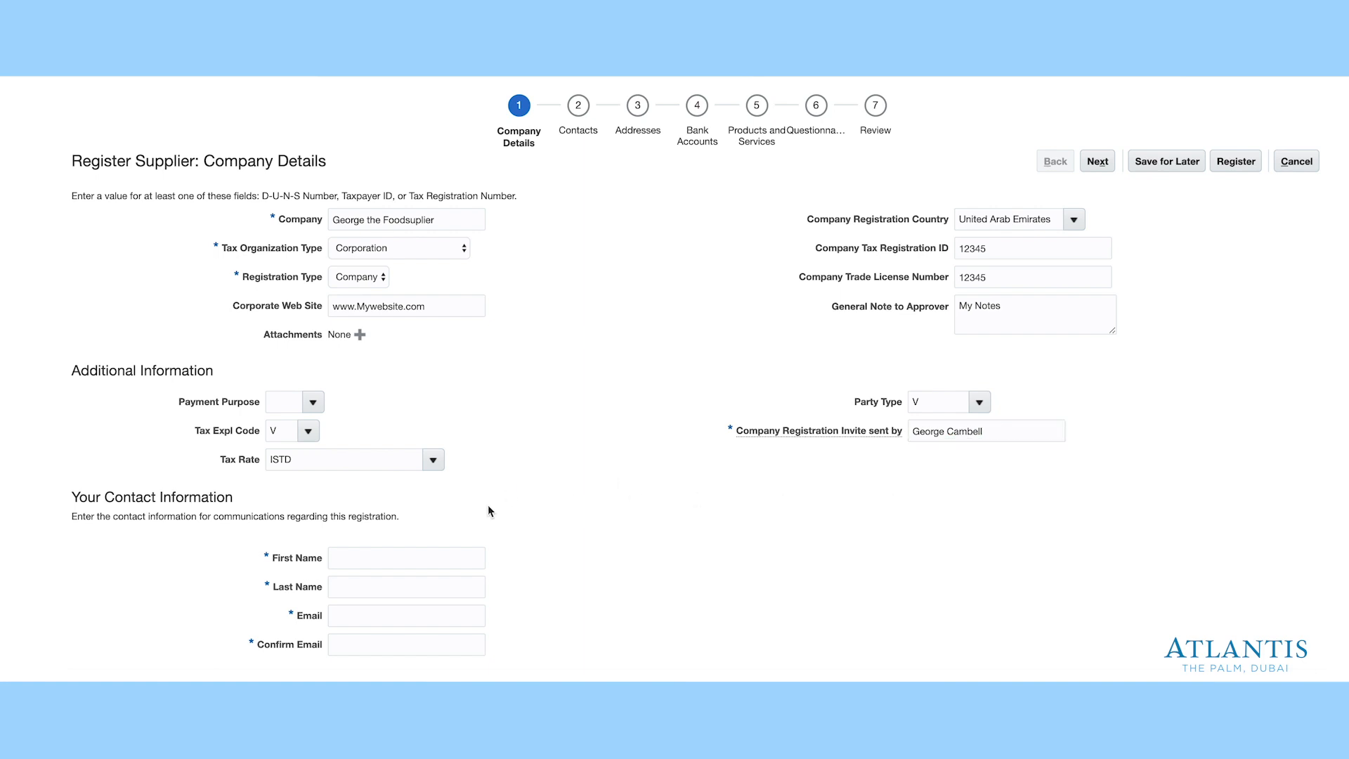
# - Enter the contact's first name, last name, e-mail address and confirmation e-mail
pyautogui.click(357, 559)
pyautogui.click(362, 591)
pyautogui.click(368, 619)
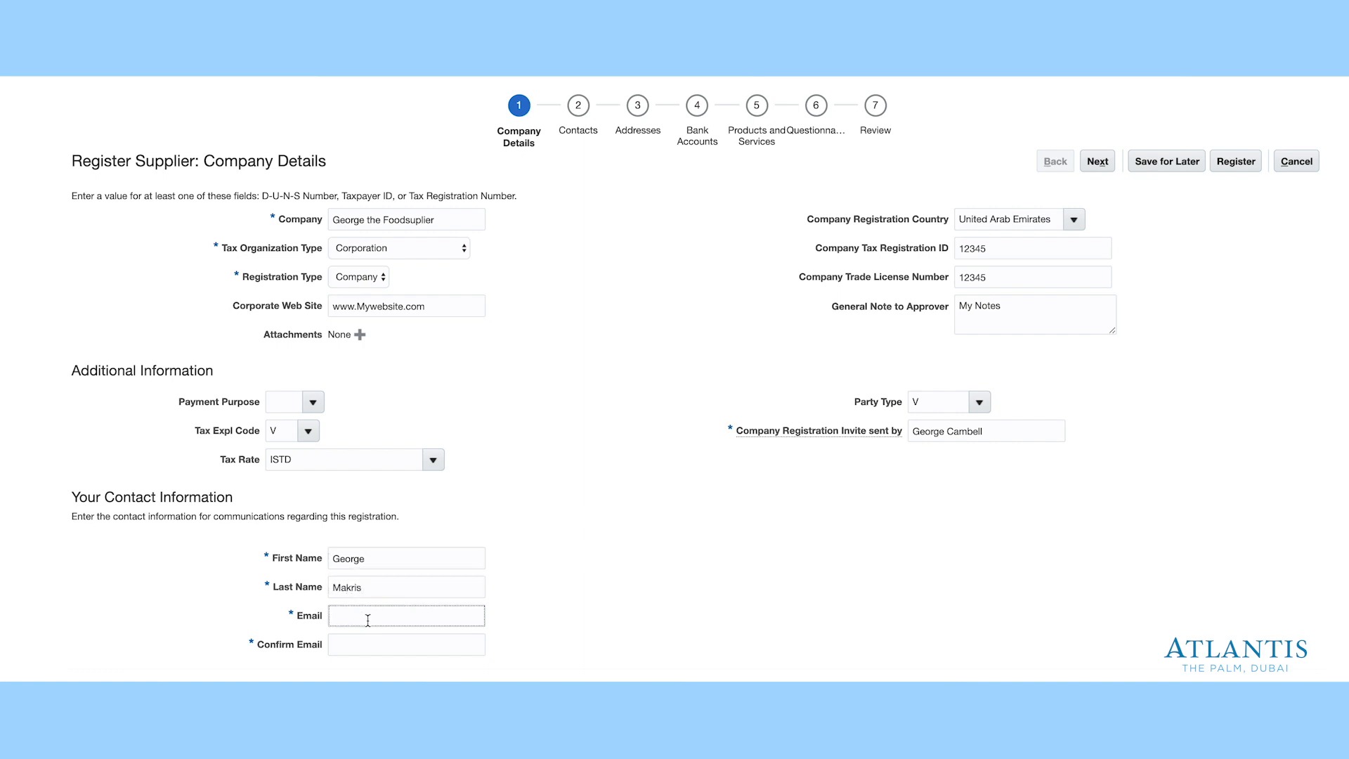
pyautogui.click(361, 648)
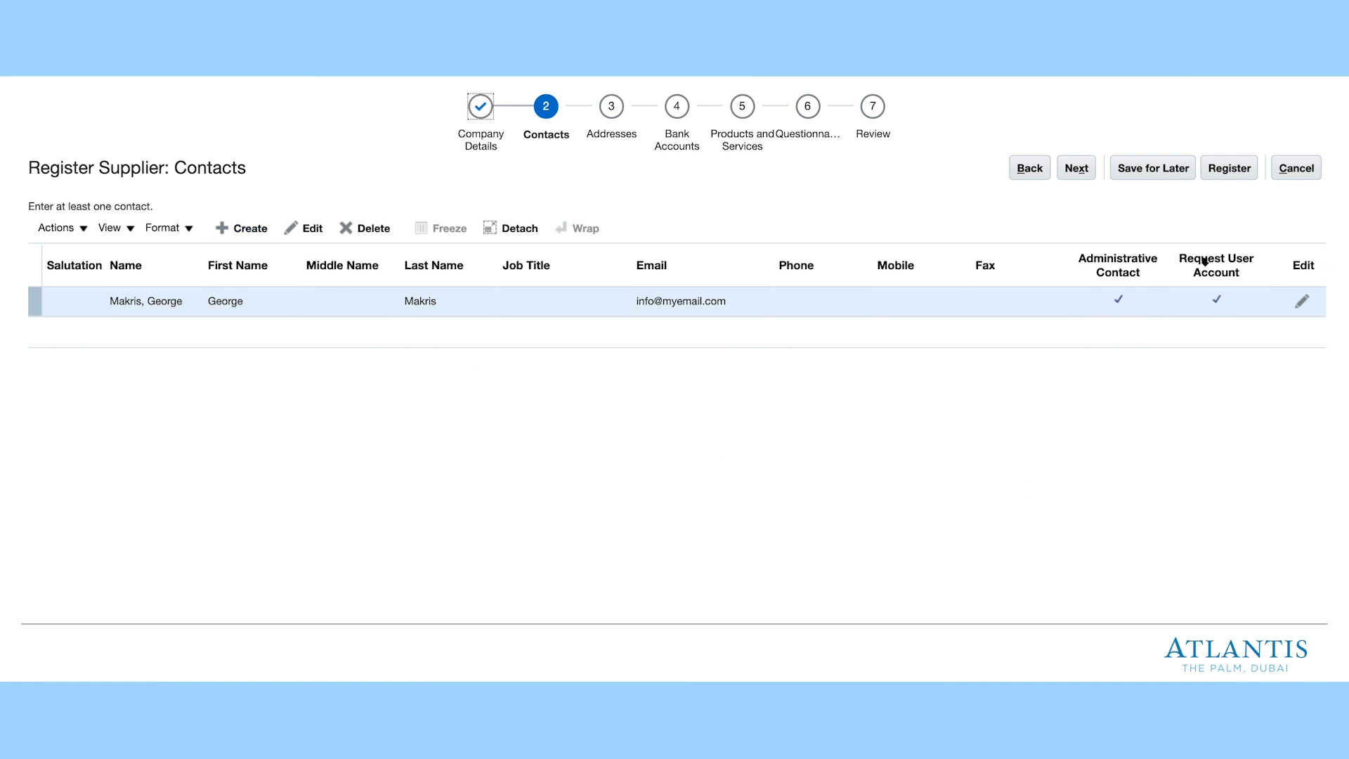
# - Continue past the Contacts step, with its single administrative contact, to Addresses
pyautogui.click(1073, 169)
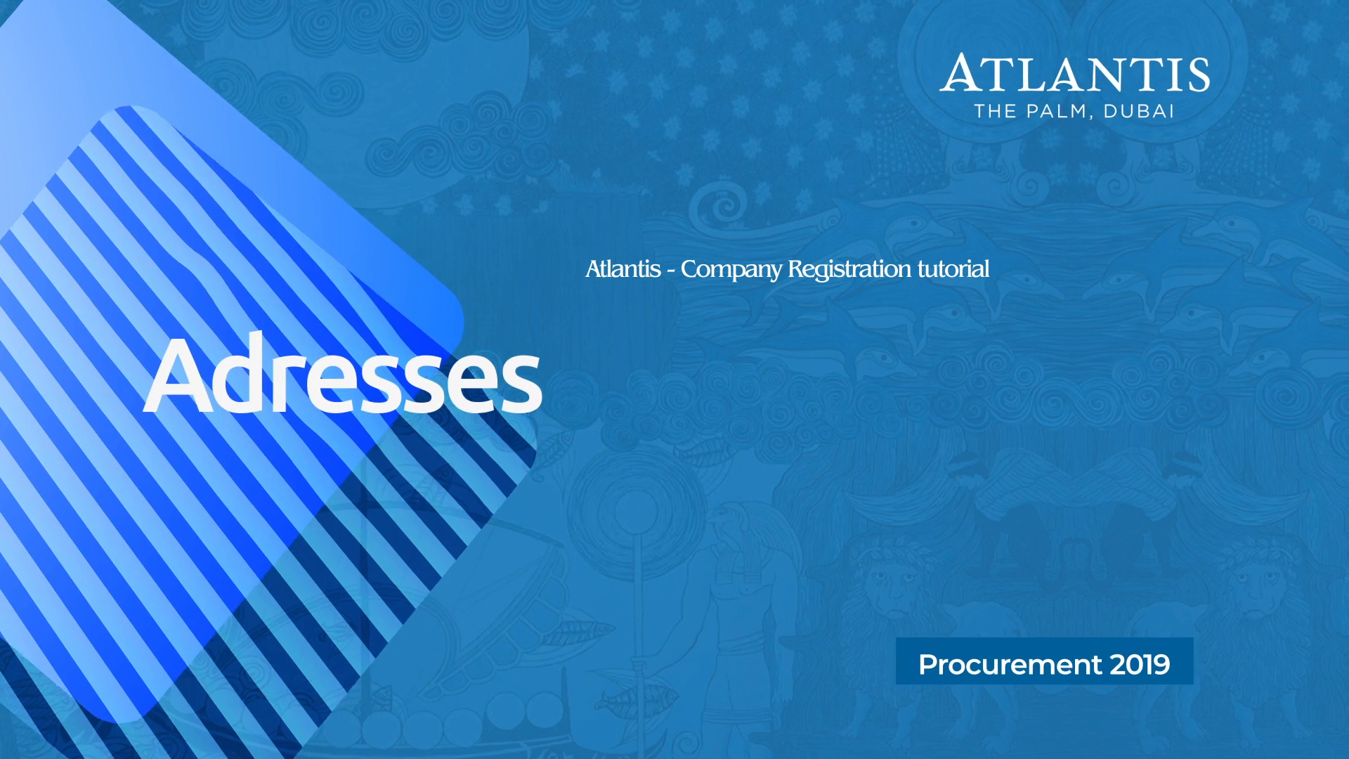
# - Open the Create Address dialog from the Addresses page
pyautogui.click(240, 232)
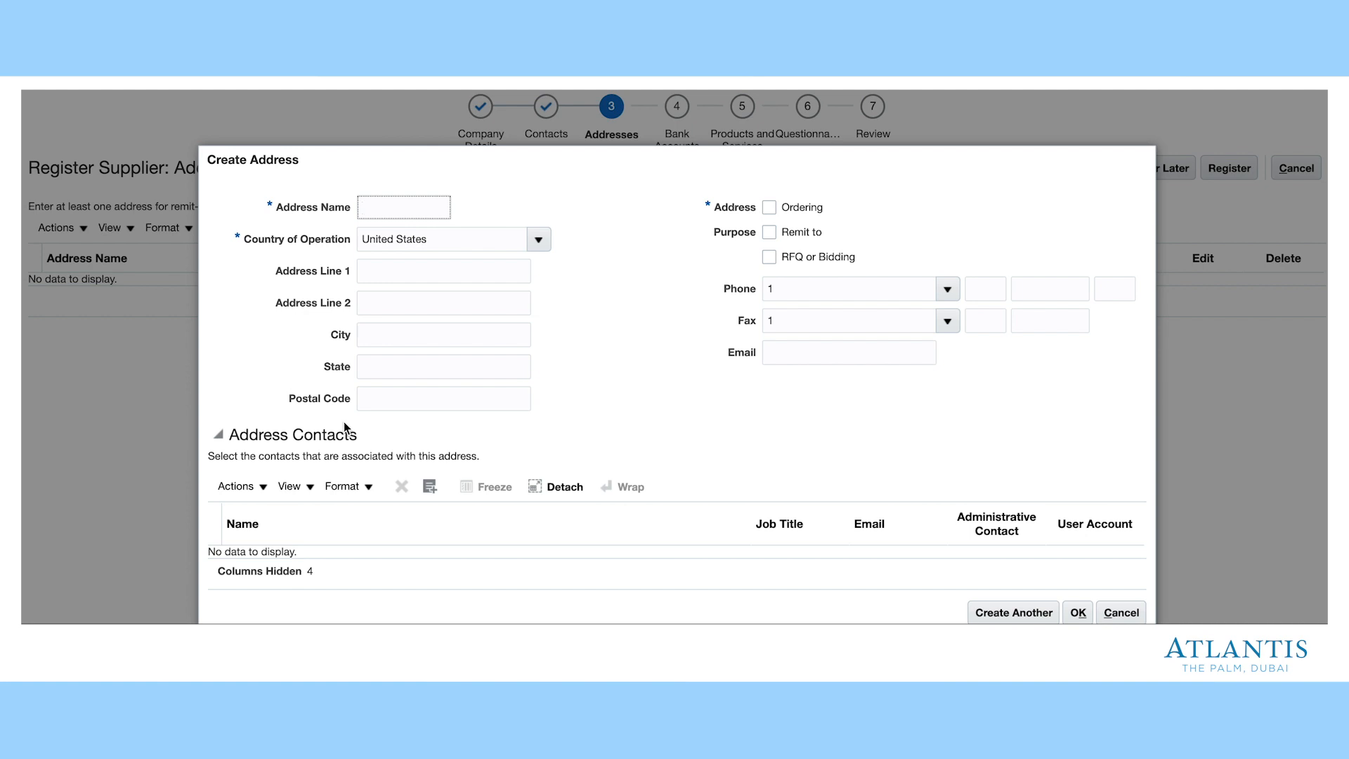
# - Name the address Jumeirah and set its country to United Arab Emirates via code AE
pyautogui.write('Add')
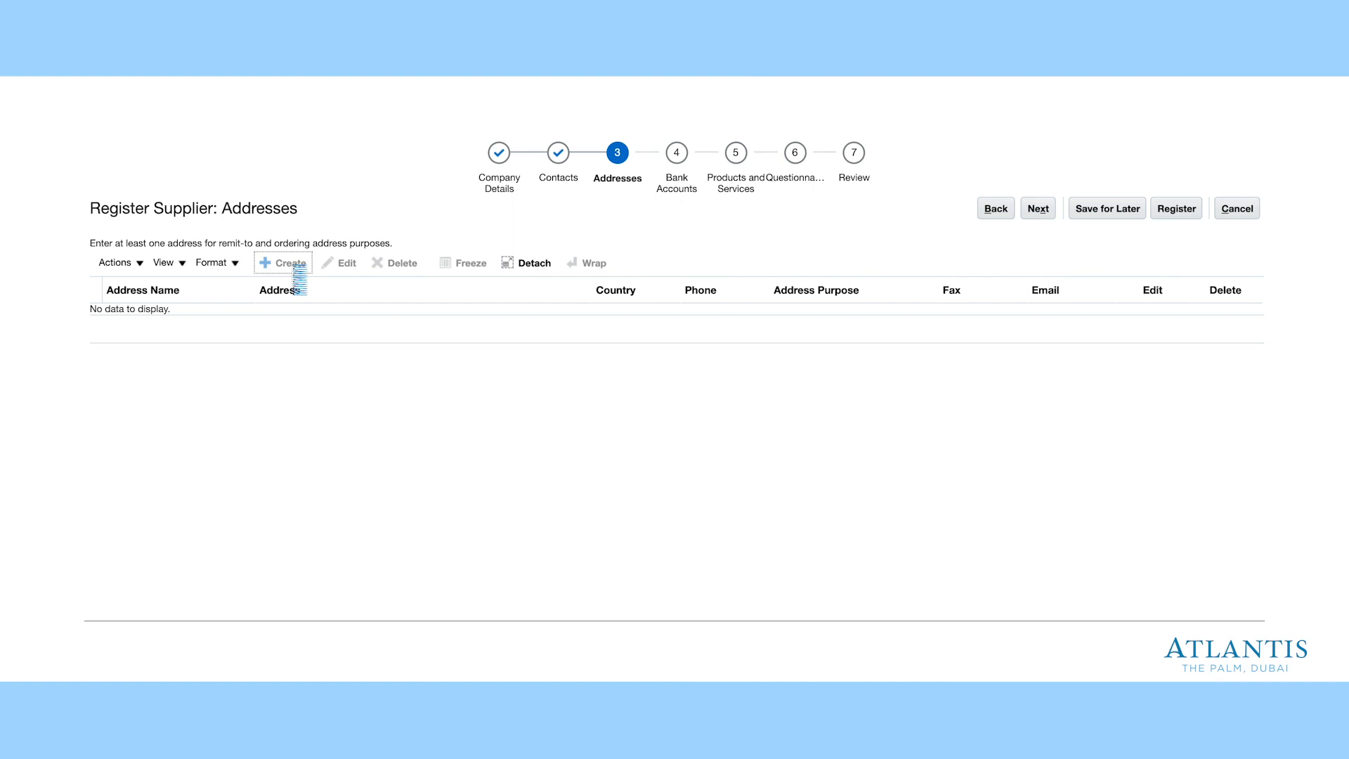
pyautogui.write('Jumeirah')
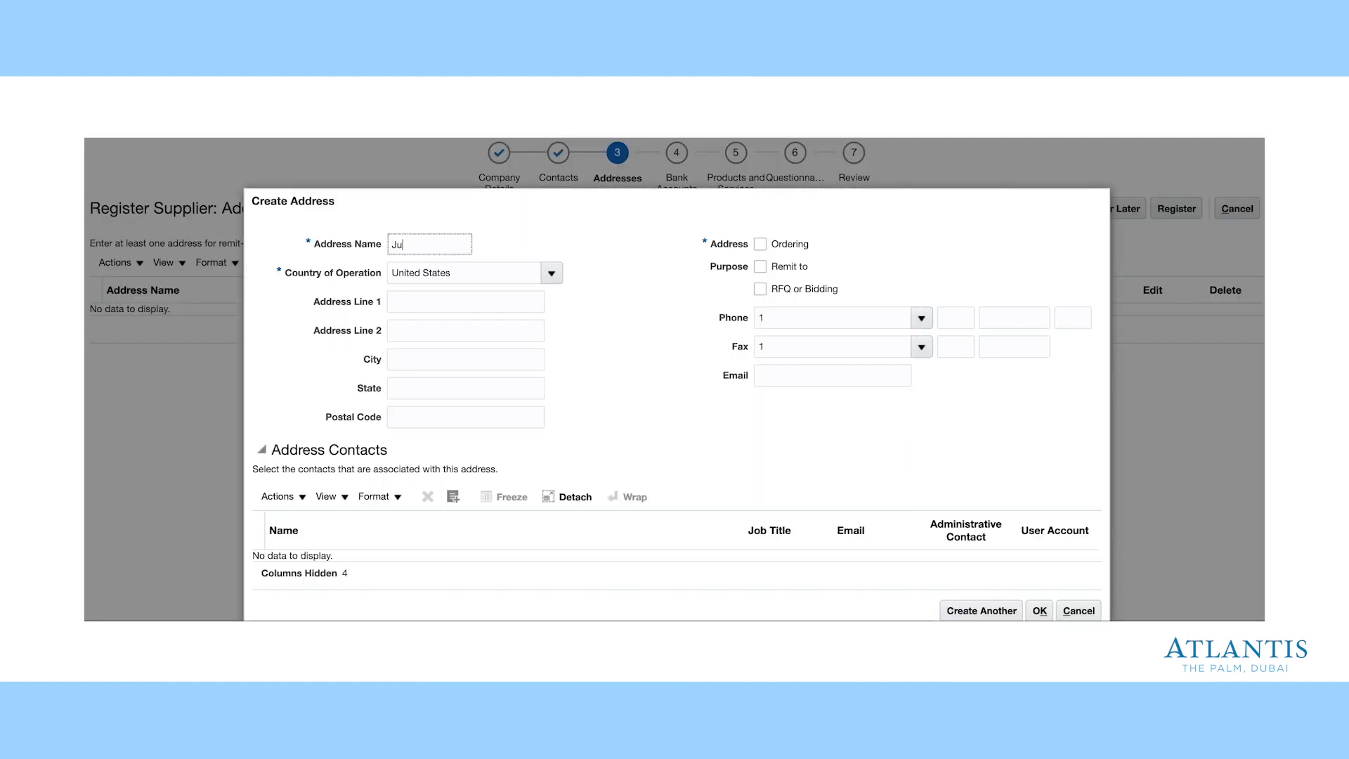
pyautogui.click(551, 273)
pyautogui.click(411, 537)
pyautogui.moveTo(590, 367); pyautogui.dragTo(543, 372)
pyautogui.press('BackSpace')
pyautogui.click(570, 396)
pyautogui.write('AE')
pyautogui.click(793, 427)
pyautogui.doubleClick(785, 473)
# - Fill in Address Line 1, emirate Dubai, tick Ordering, Remit to and RFQ or Bidding, and confirm
pyautogui.write('Jum')
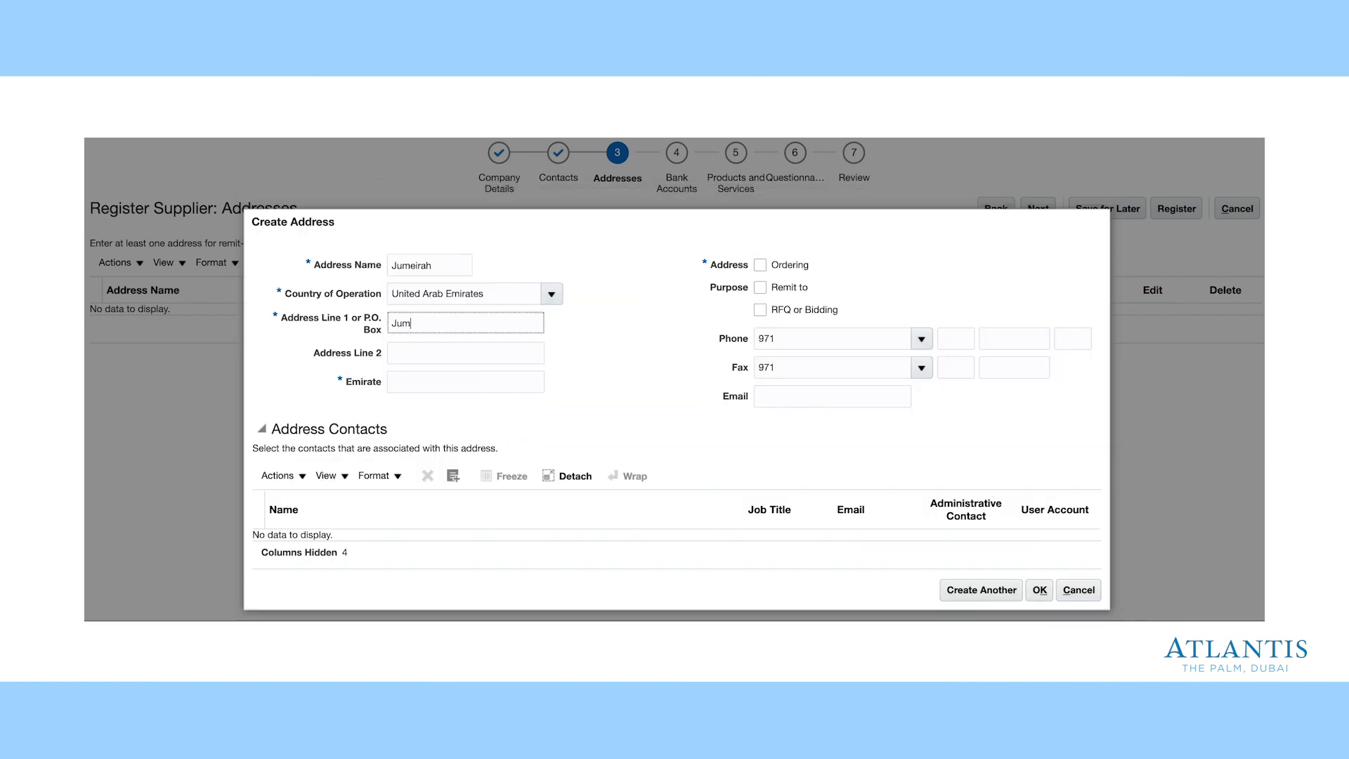
pyautogui.write('eirah Village circle')
pyautogui.click(422, 379)
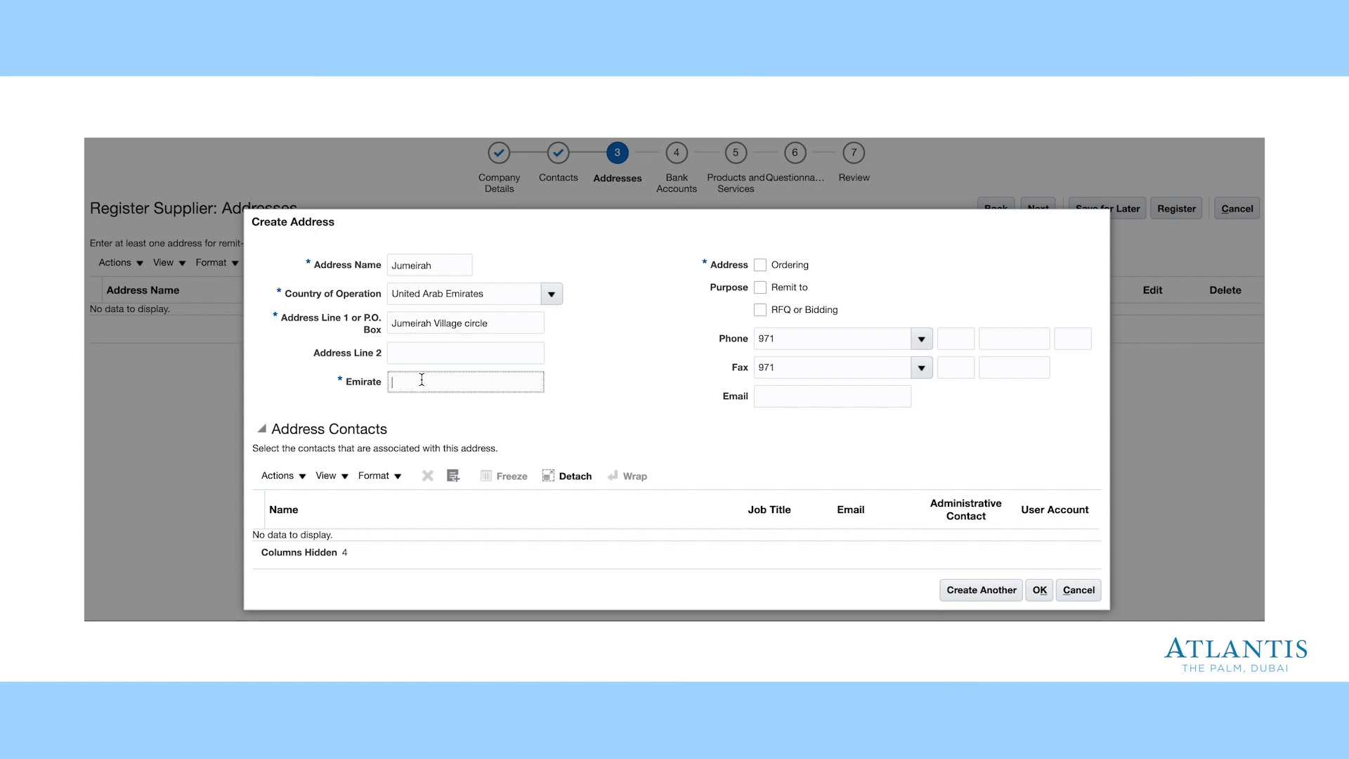
pyautogui.write('Dubai')
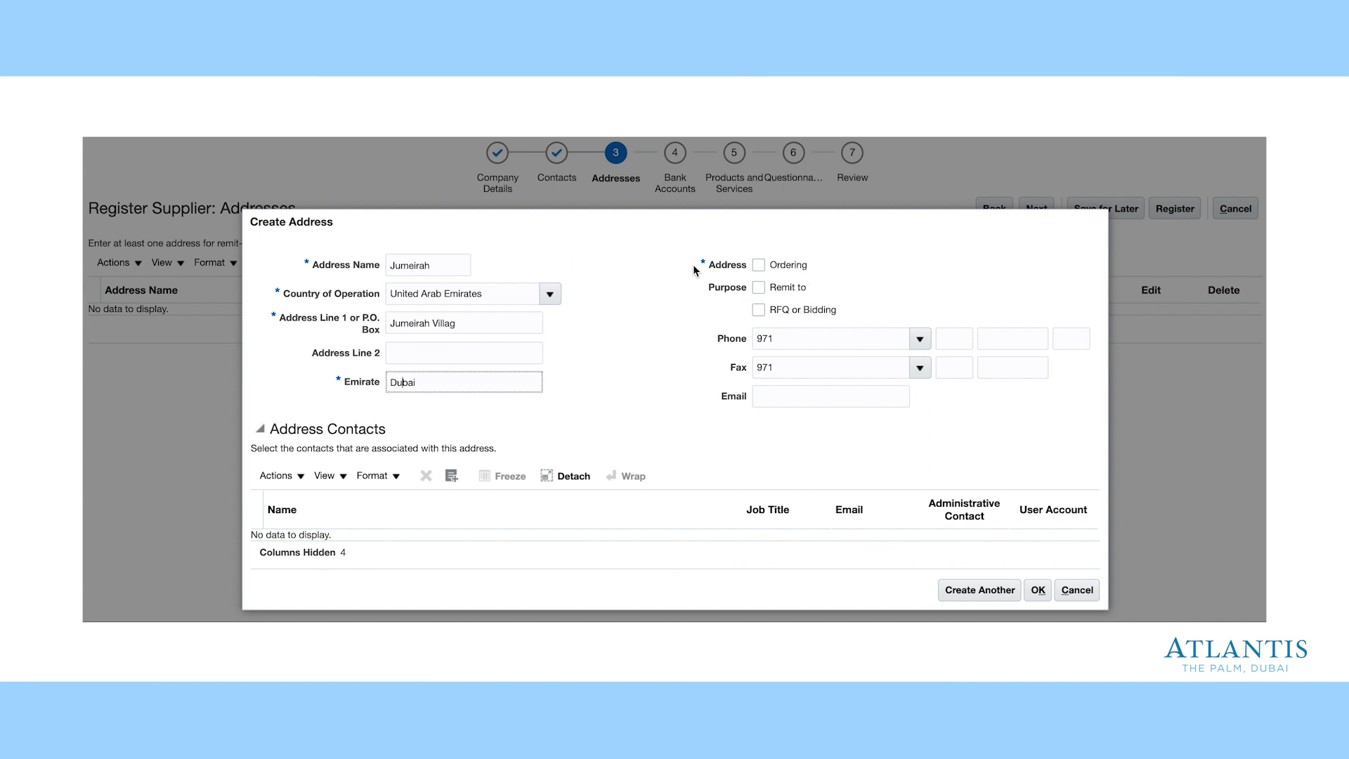
pyautogui.click(759, 265)
pyautogui.click(759, 287)
pyautogui.click(759, 310)
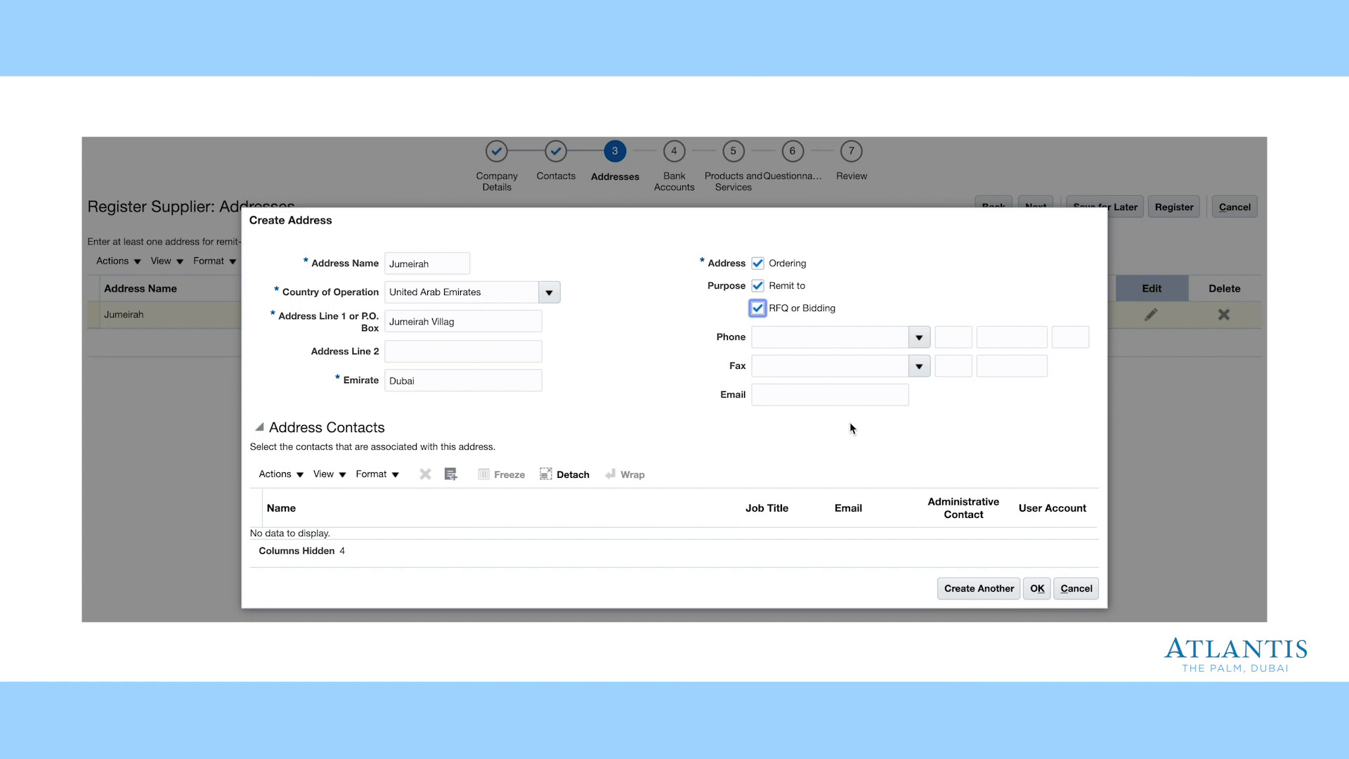
pyautogui.click(1038, 591)
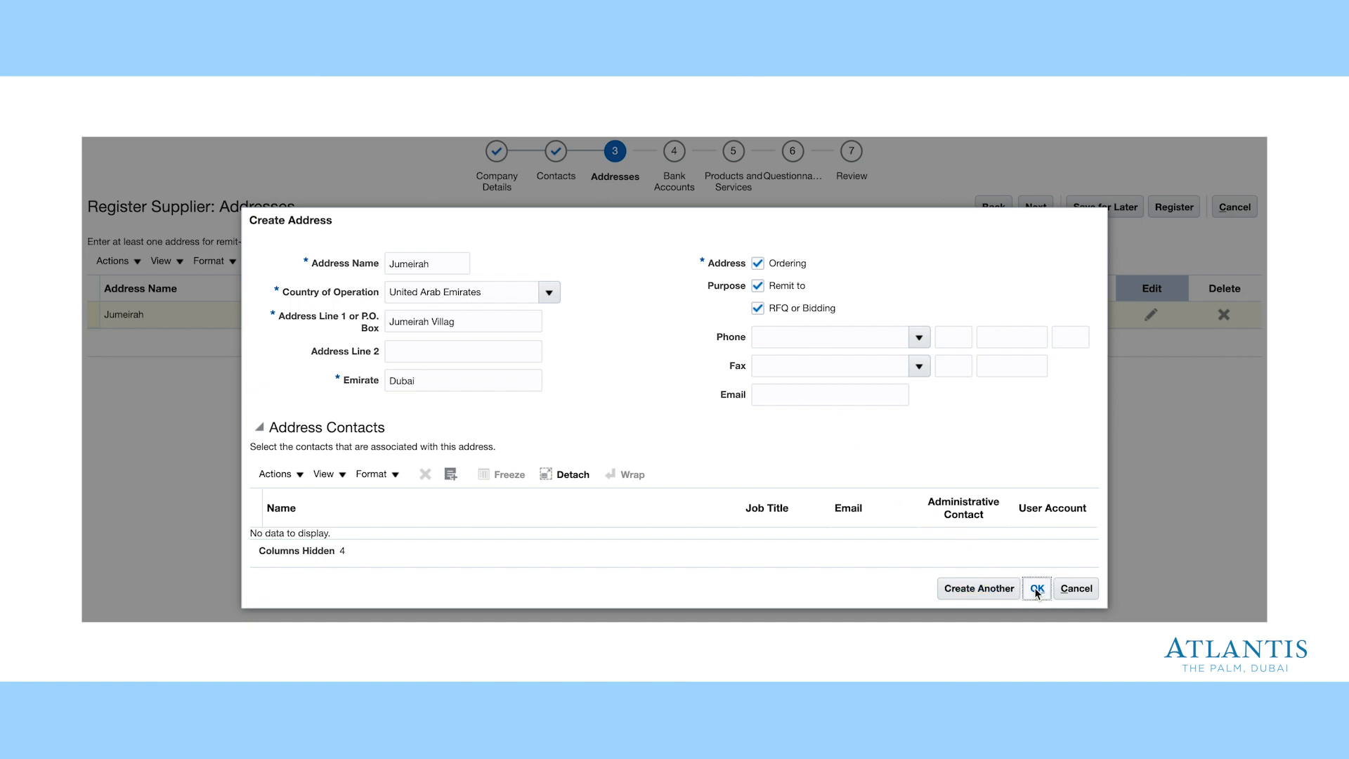